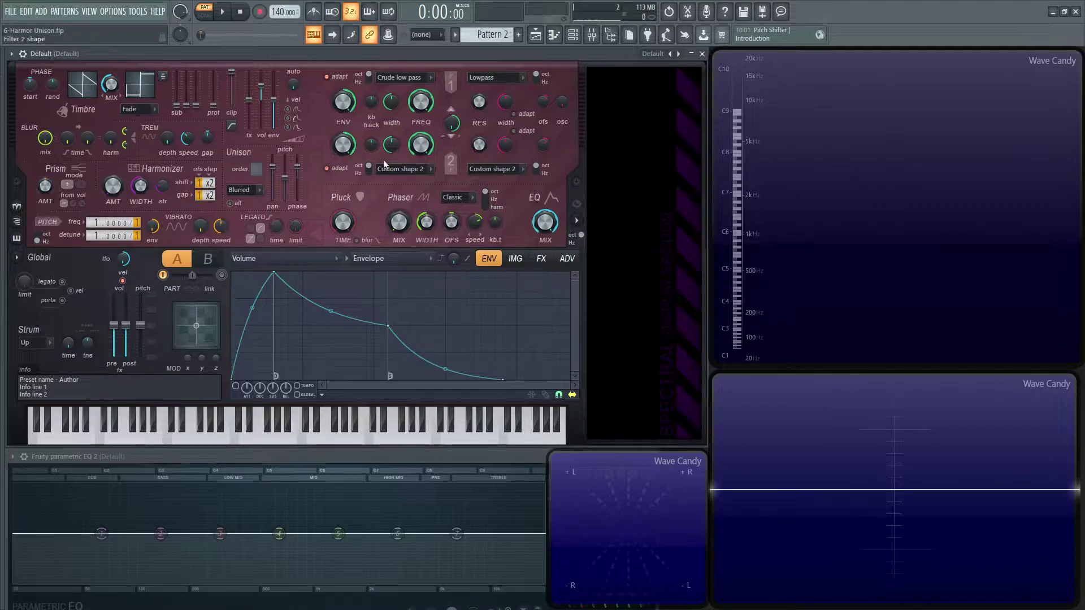
Step: Load the Default preset, set the unison order to 9, and play the notes C, E and D
left_click(656, 59)
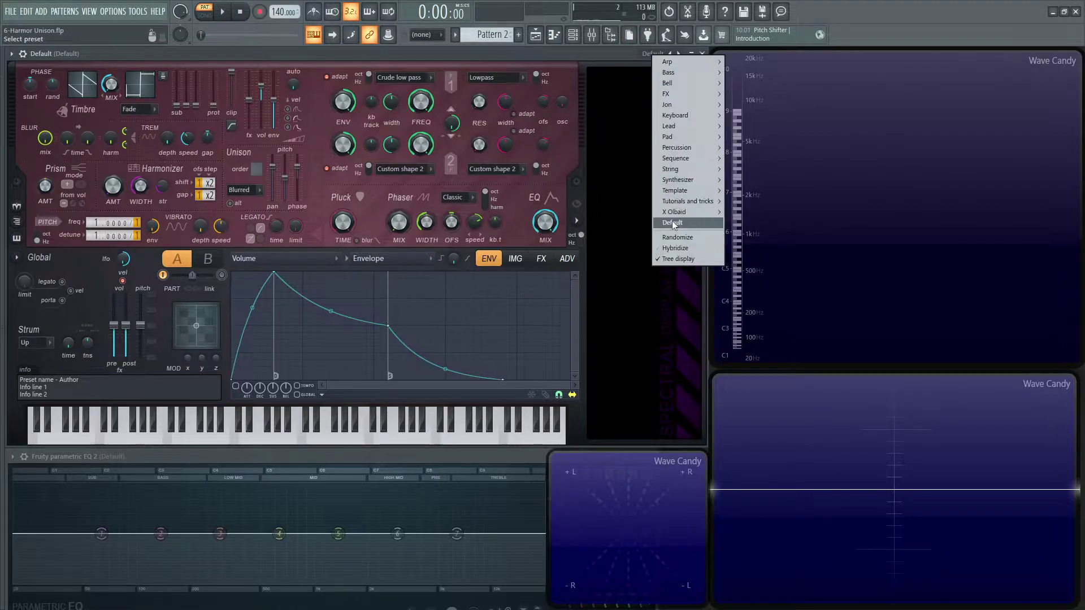
left_click(671, 222)
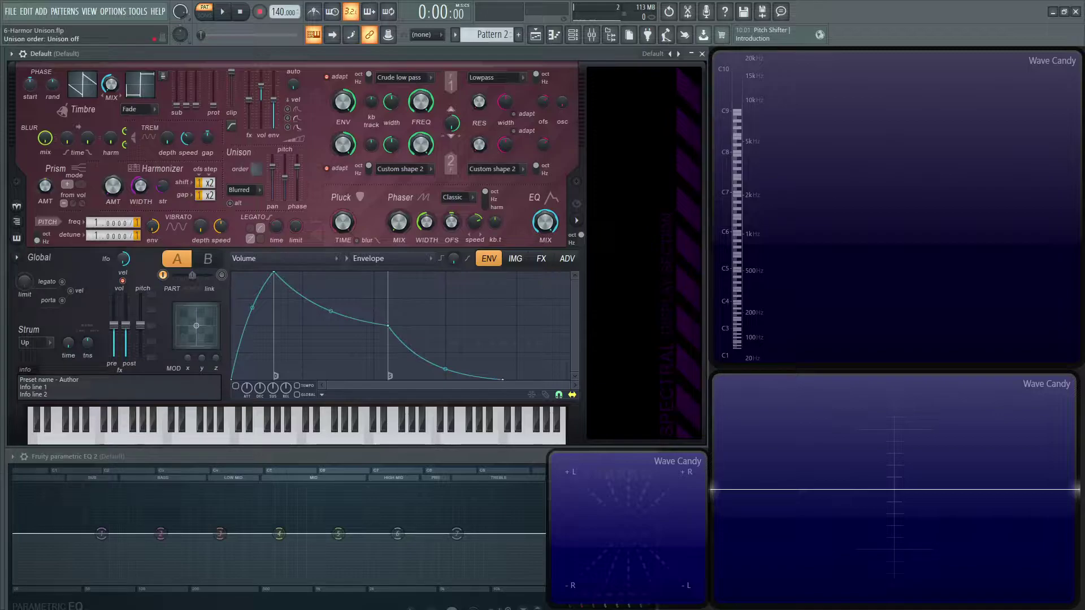
key("z")
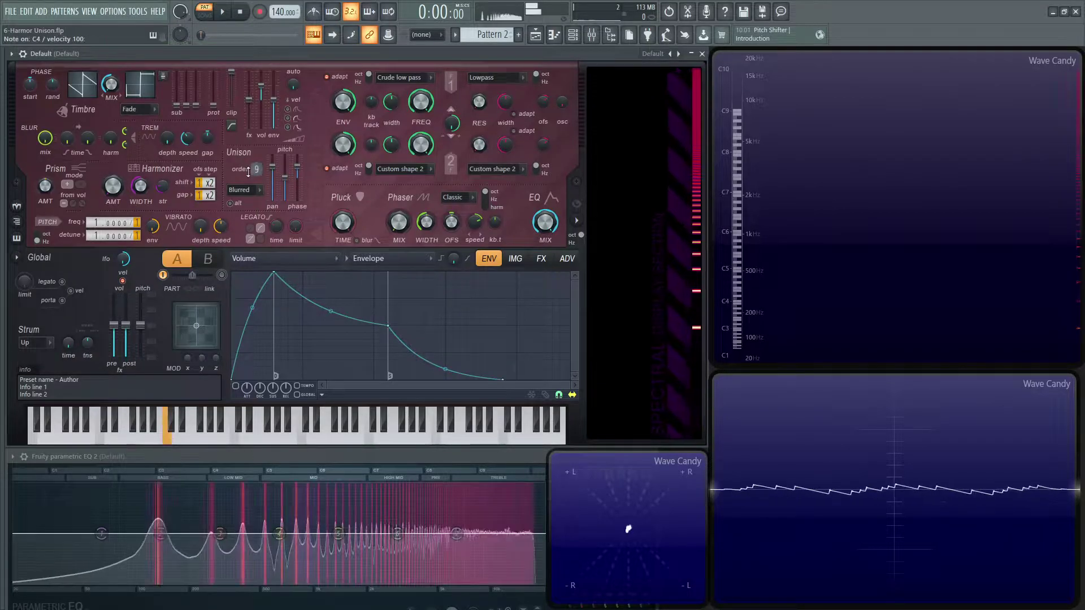
key("c")
key("x")
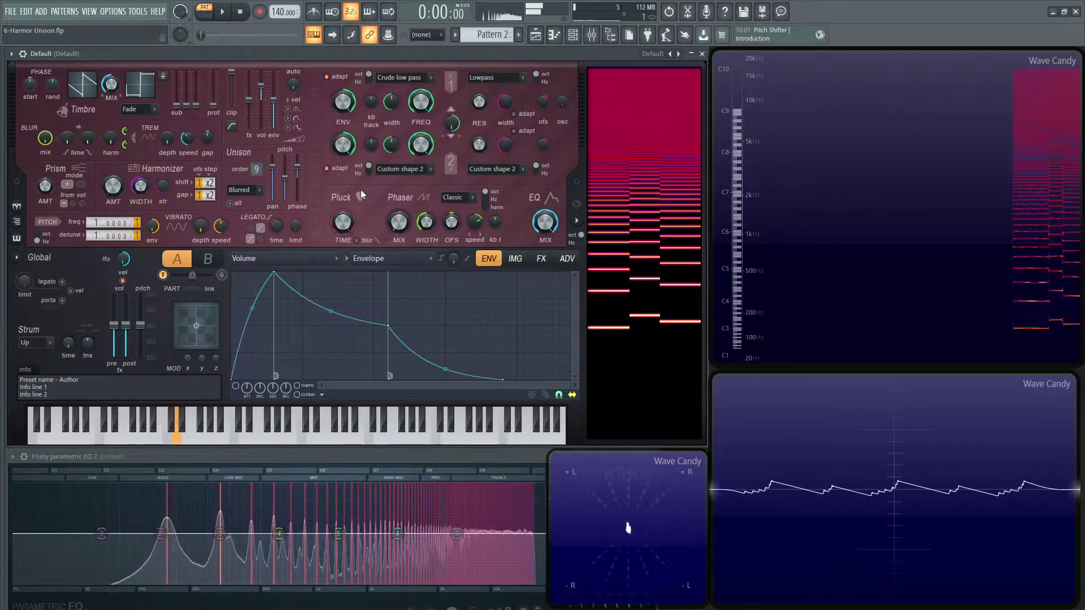
Step: Lower the synth's mixer track to about -17.1 dB and play test notes in the synth, ending with a C-F-A chord
key("F9")
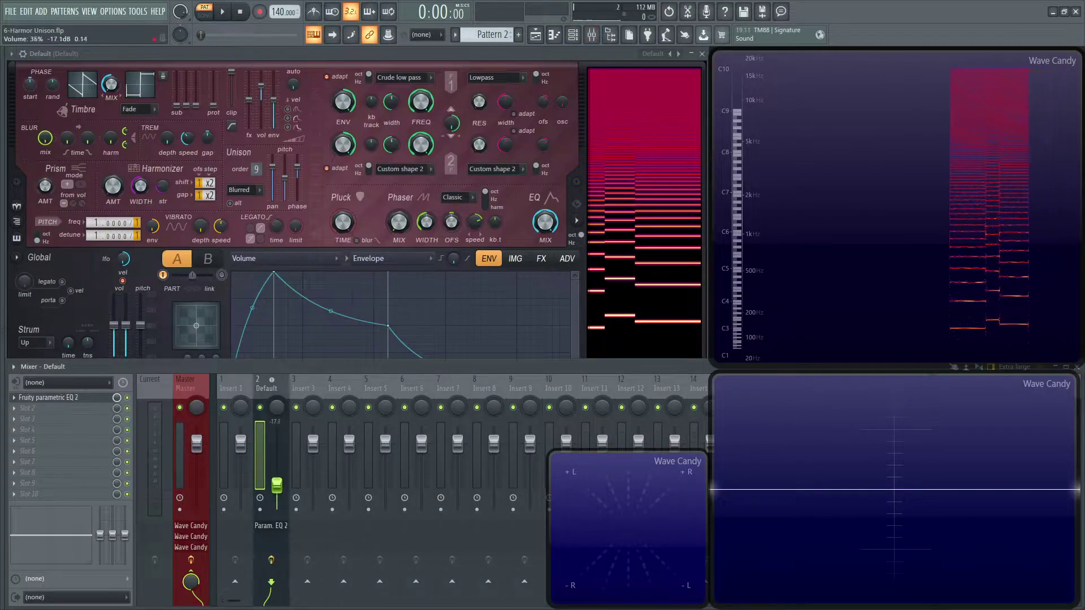
key("z")
left_click(254, 54)
key("x")
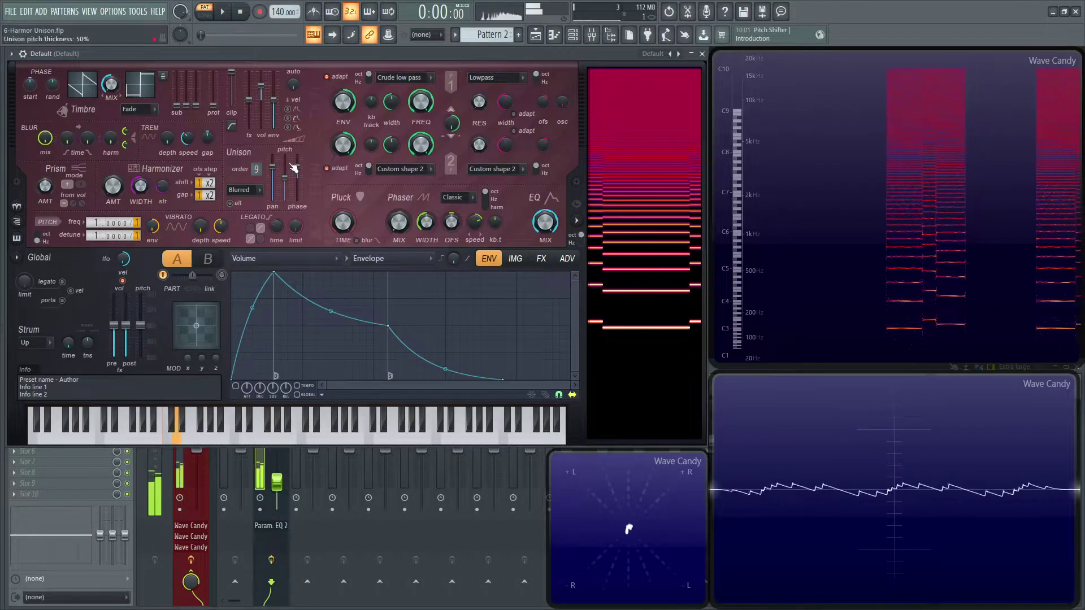
key("c")
key("z")
key("v")
key("n")
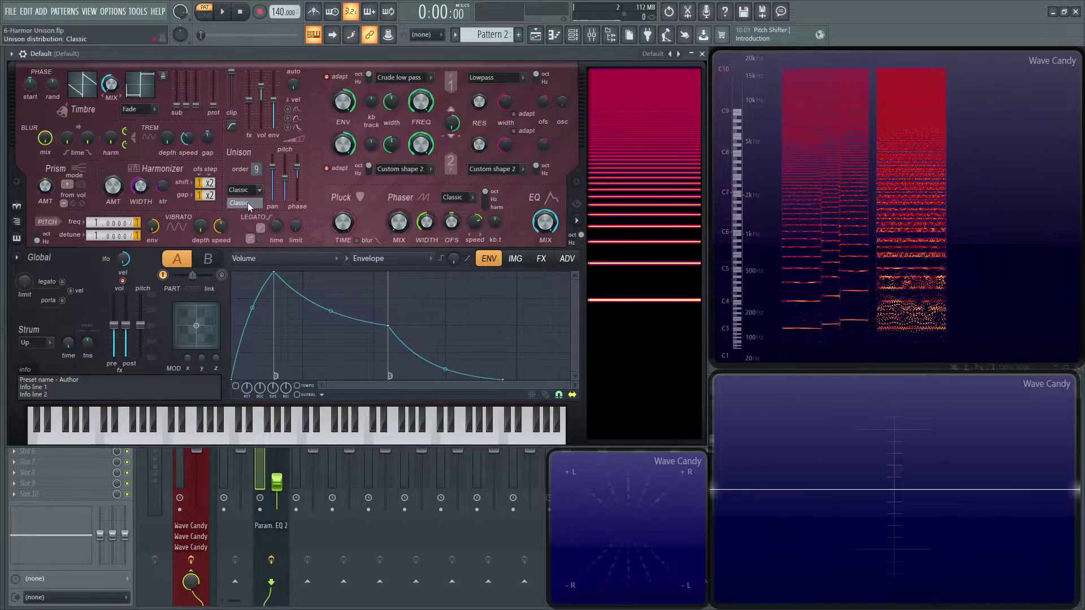
Step: Audition chords with different unison distribution types, trying Classic, Random and Hz
key("z")
key("c")
key("b")
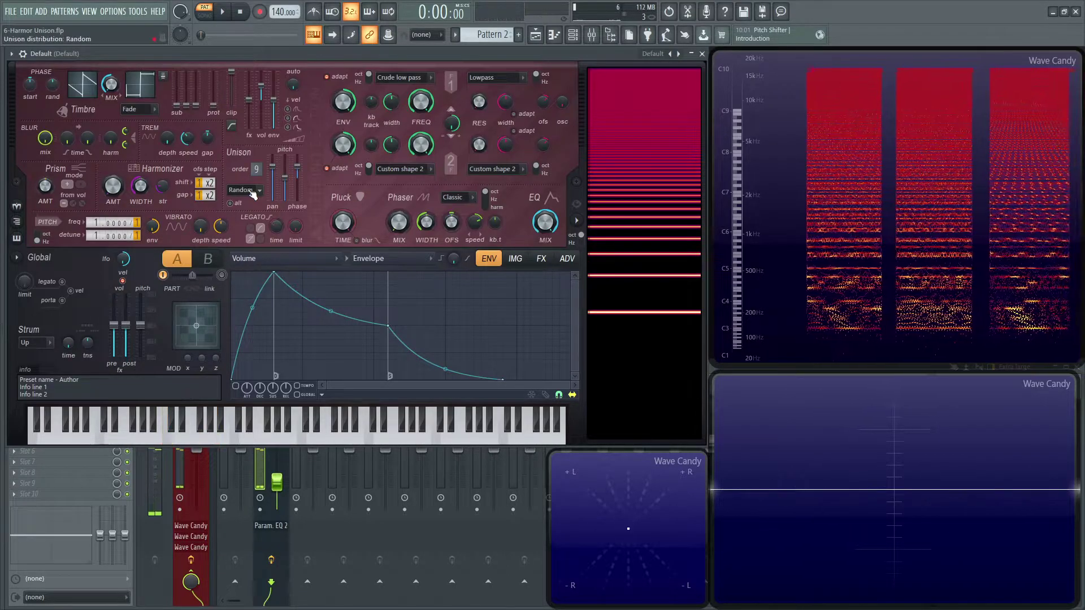
key("z")
key("v")
key("n")
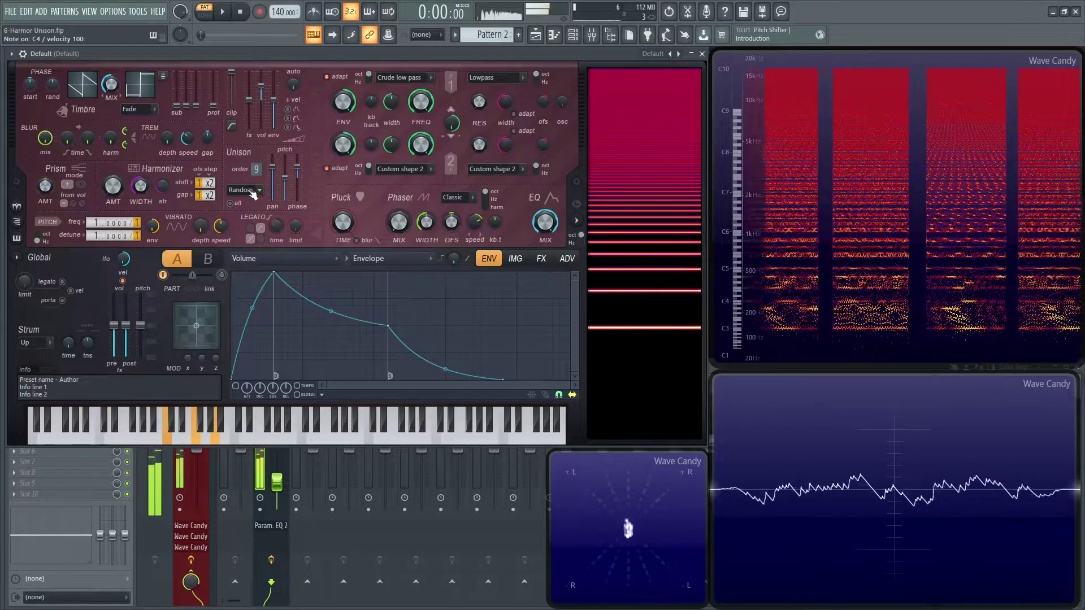
key("z")
key("n")
key("v")
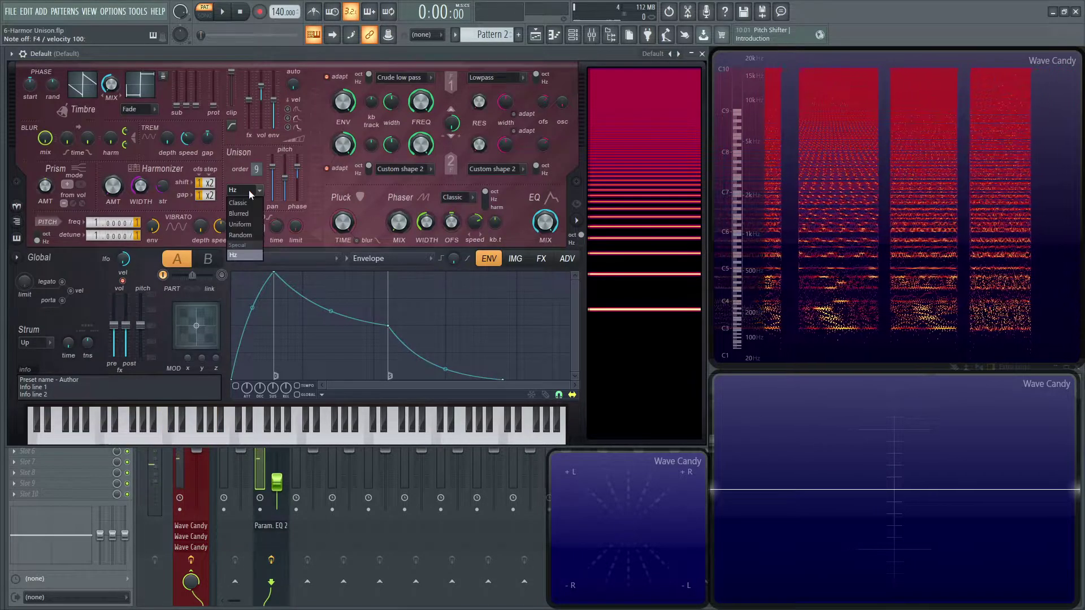
Step: Set the unison distribution to Classic and play a C-F-A chord
left_click(250, 203)
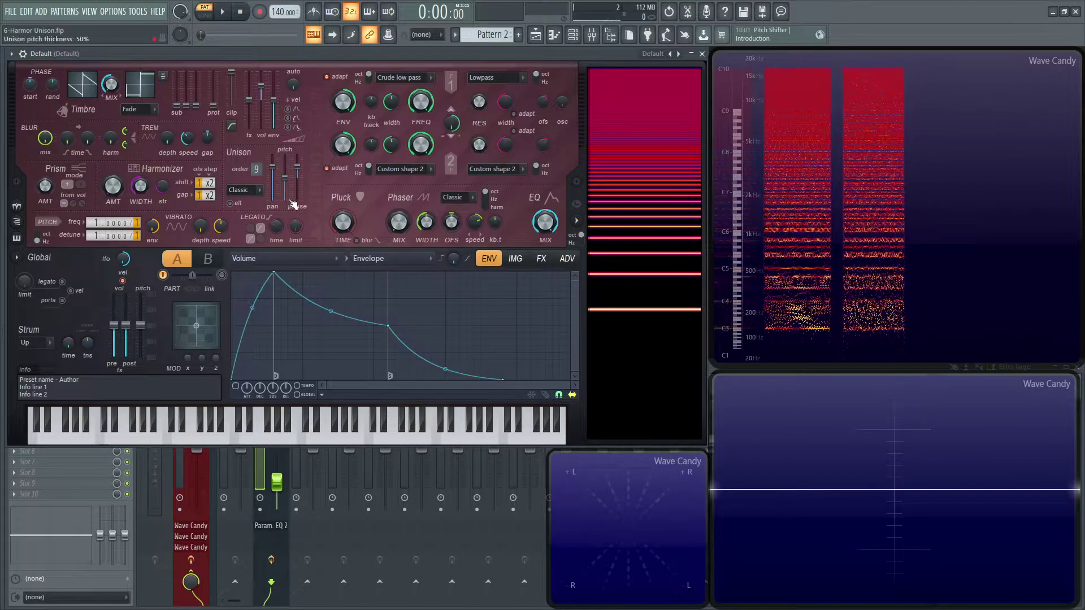
key("z")
key("v")
key("n")
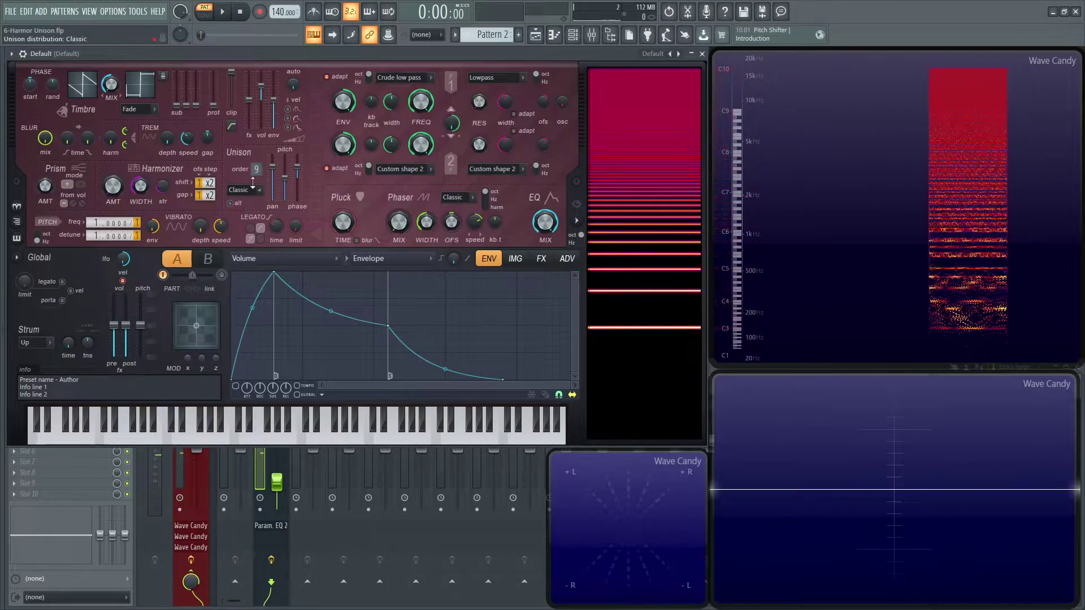
Step: Reduce the unison order to 3, raise the unison panning, and play a C with the alternate option enabled
left_click_drag(257, 169, 257, 204)
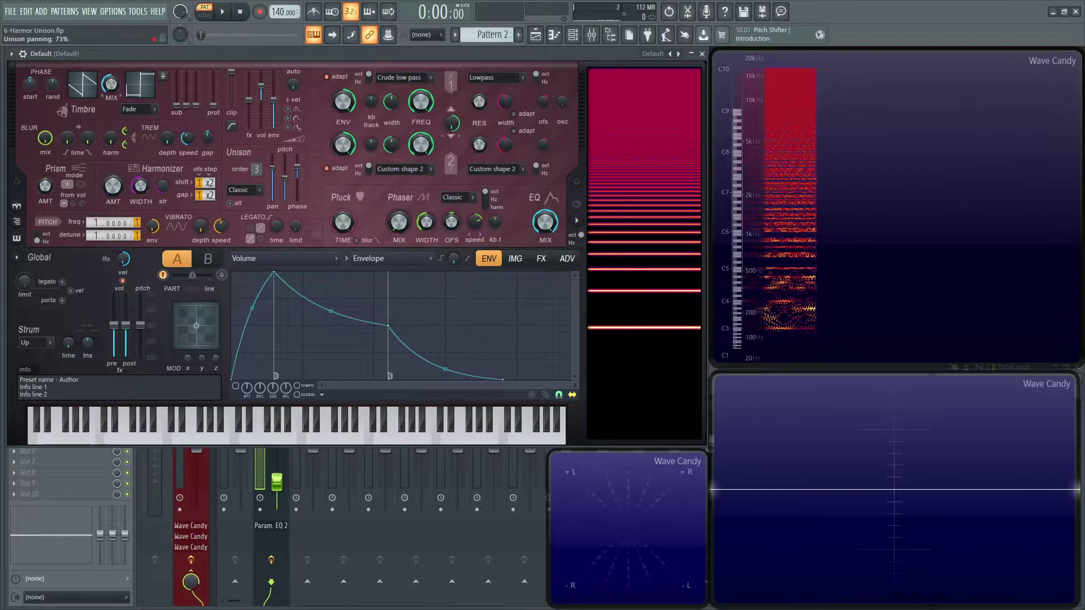
left_click_drag(272, 166, 272, 156)
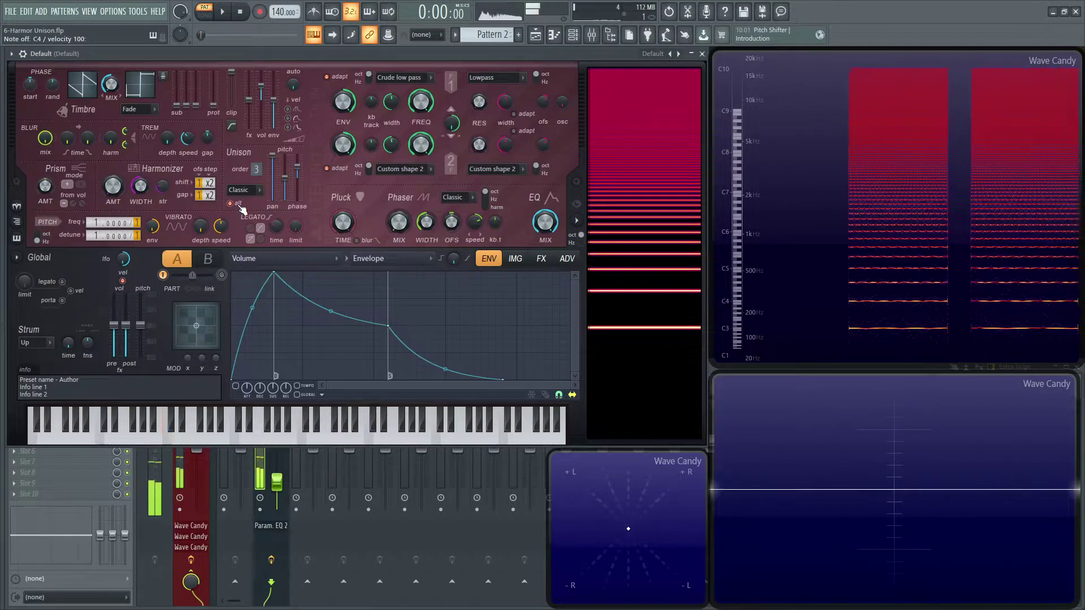
key("z")
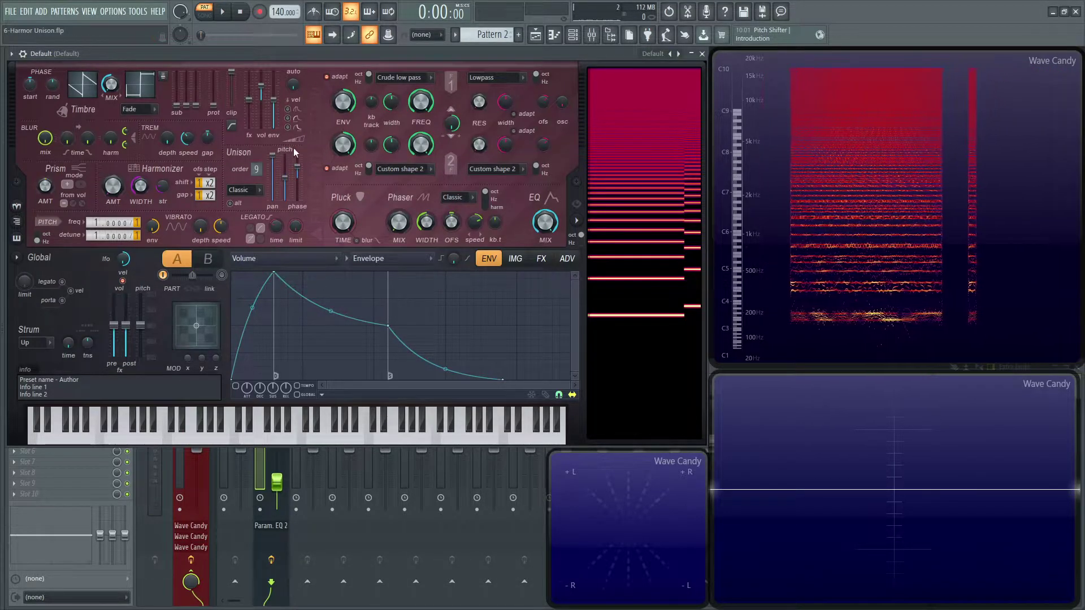
Step: Sweep the unison pitch thickness from about 87% to minimum and back up while playing E and G with order 9
key("b")
key("c")
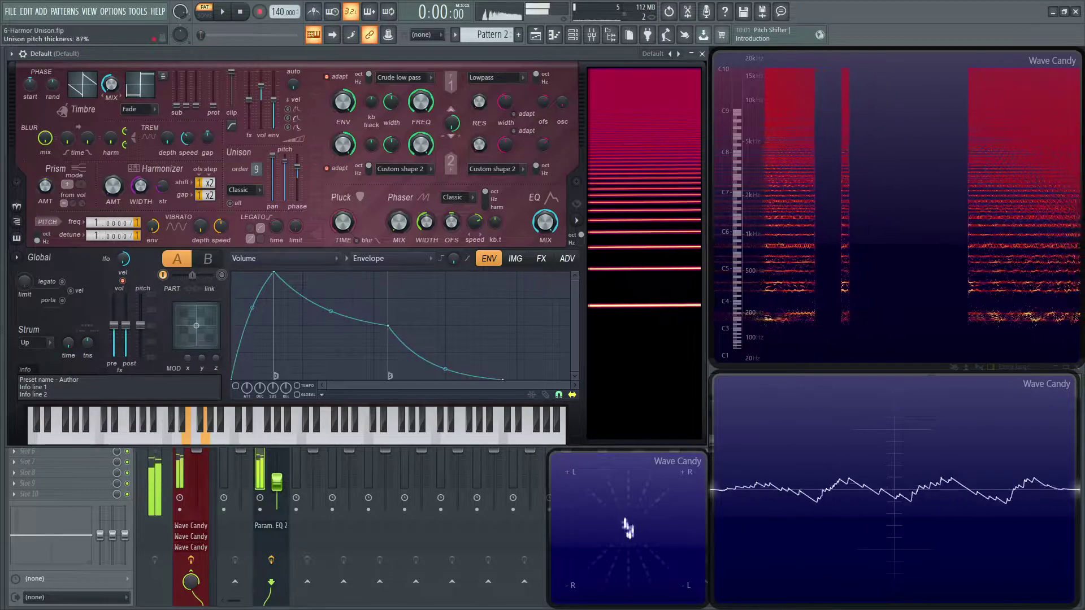
left_click_drag(285, 158, 284, 183)
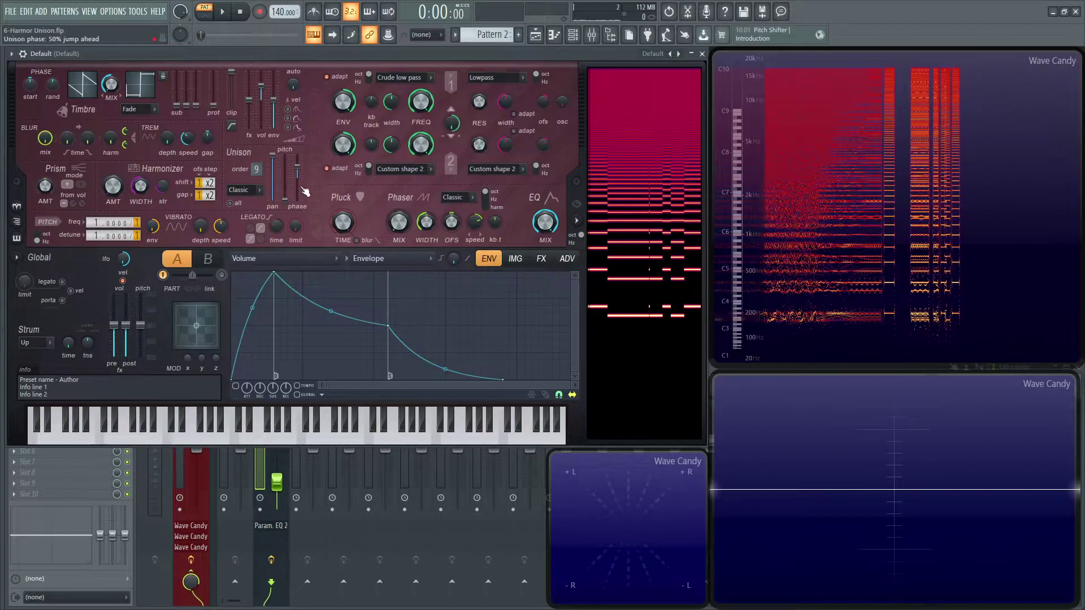
key("b")
key("b")
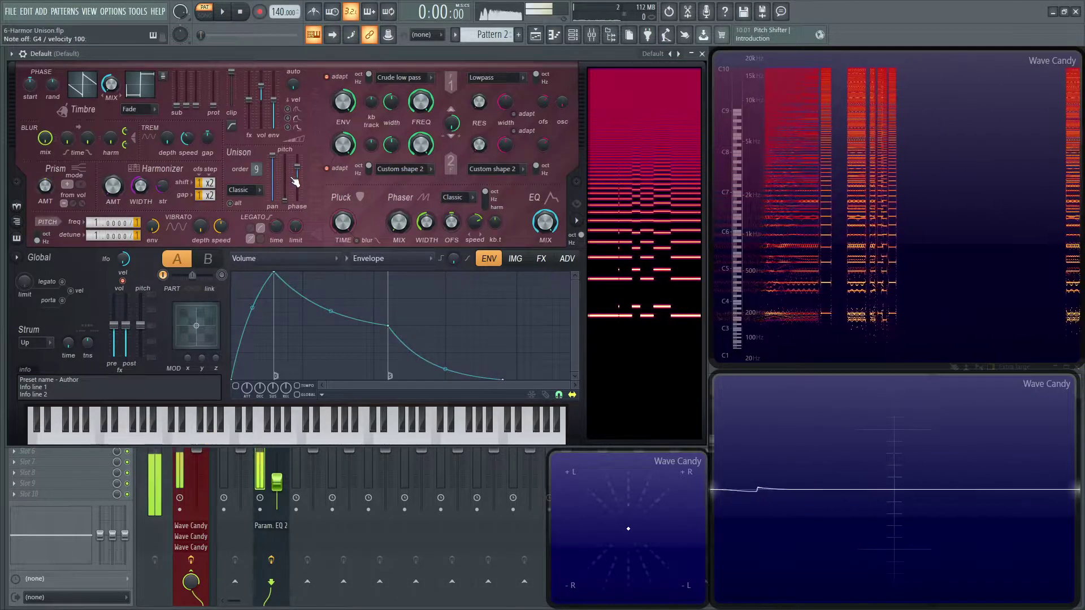
key("c")
key("b")
mouse_move(284, 200)
left_mouse_down()
mouse_move(285, 163)
mouse_move(285, 182)
left_mouse_up()
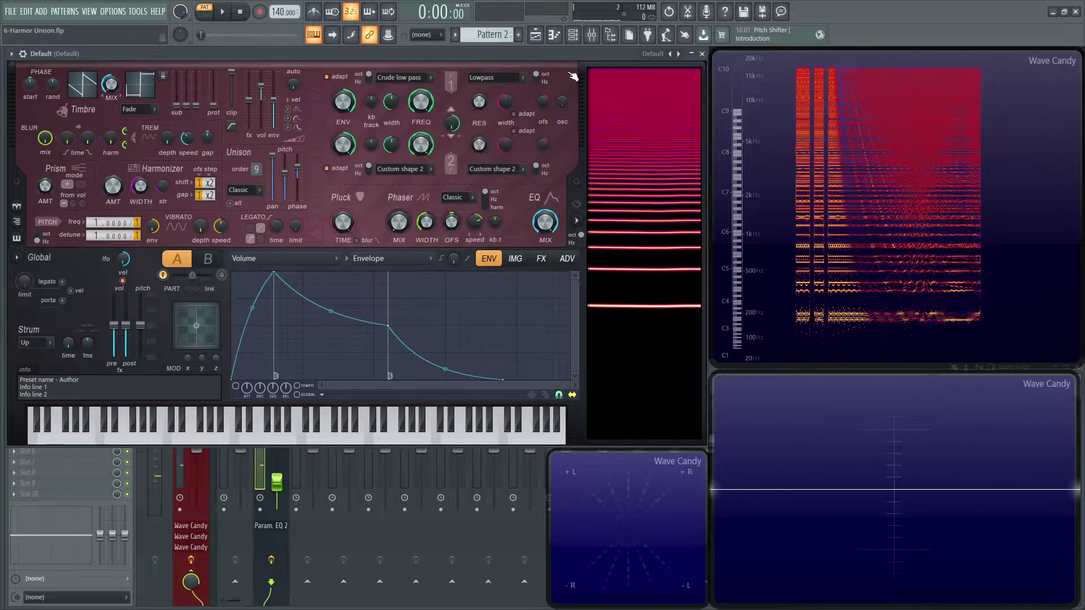
Step: Reload the Default preset, set the unison order to 3 and the pitch frequency divider to 4, and play a low C
left_click(651, 55)
left_click(672, 223)
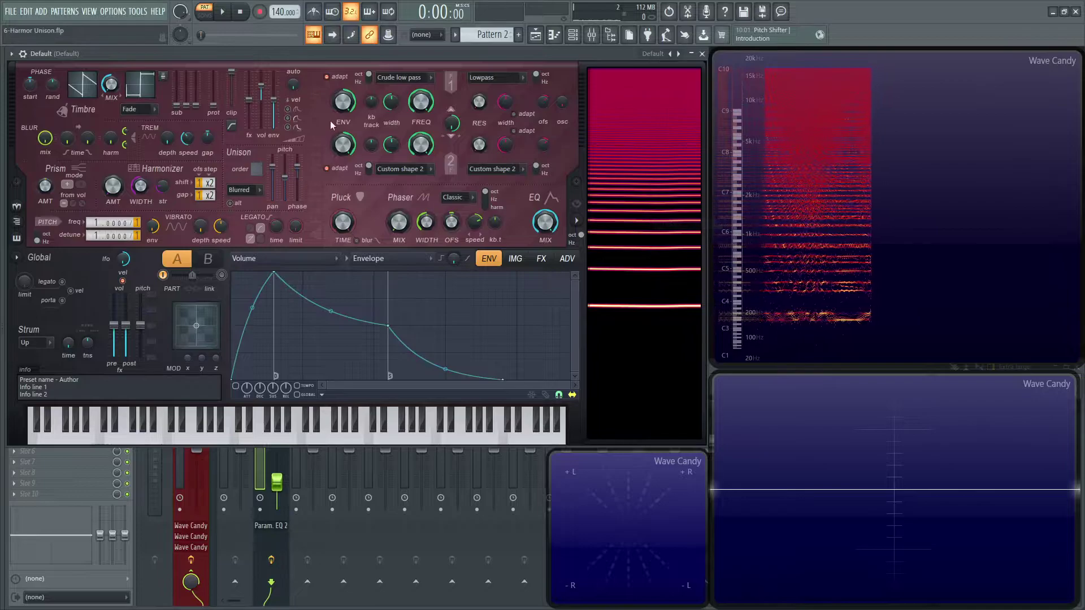
left_click_drag(253, 170, 253, 163)
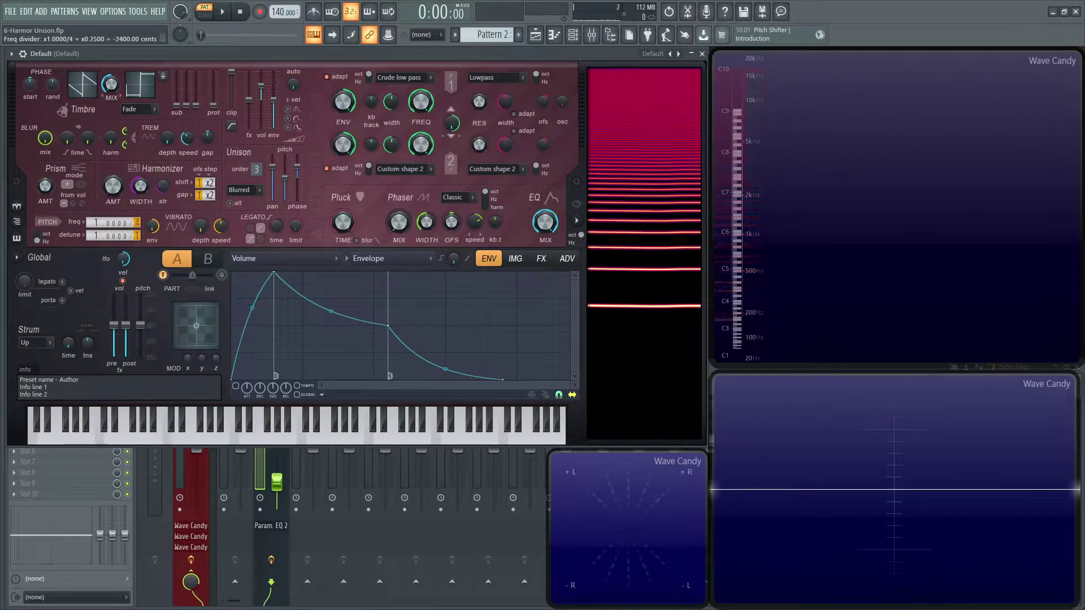
key("z")
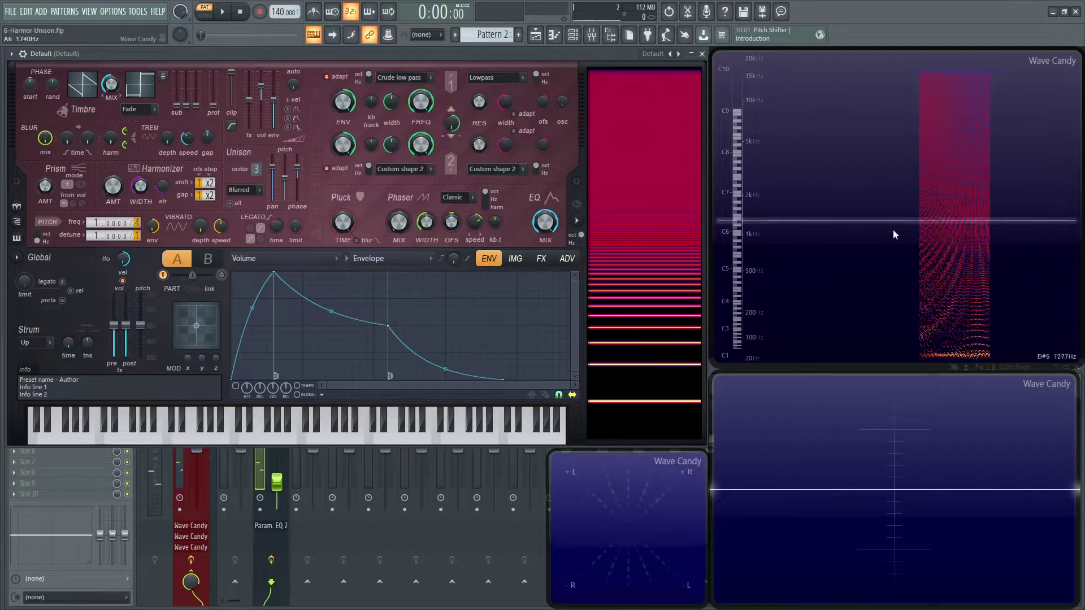
key("z")
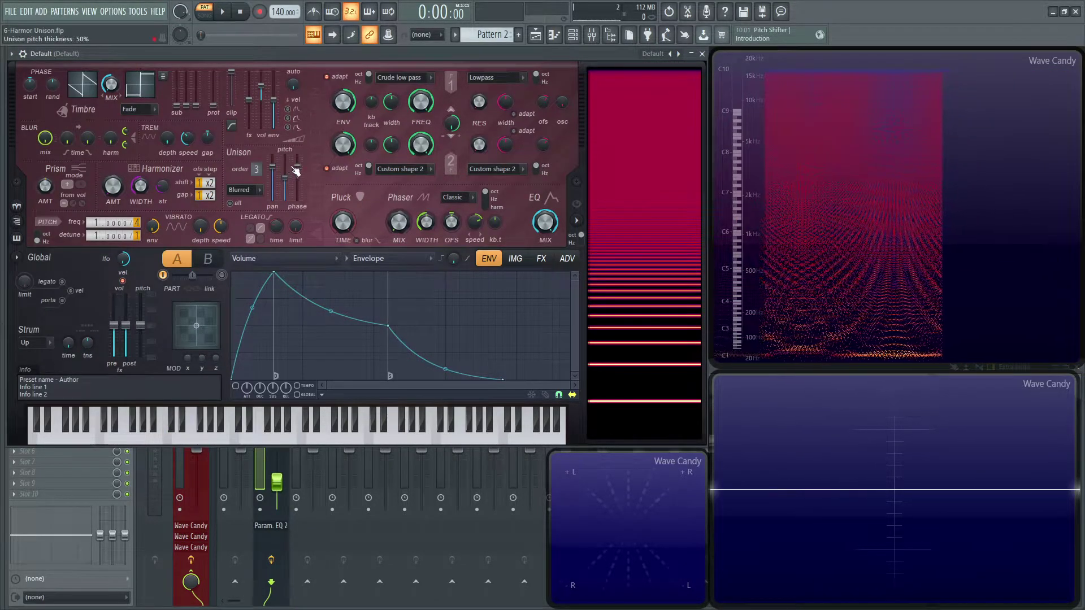
Step: Adjust the unison phase through equal-spread settings of about 84% and 41%, playing a C to check the phase pattern
left_click_drag(297, 168, 296, 174)
key("z")
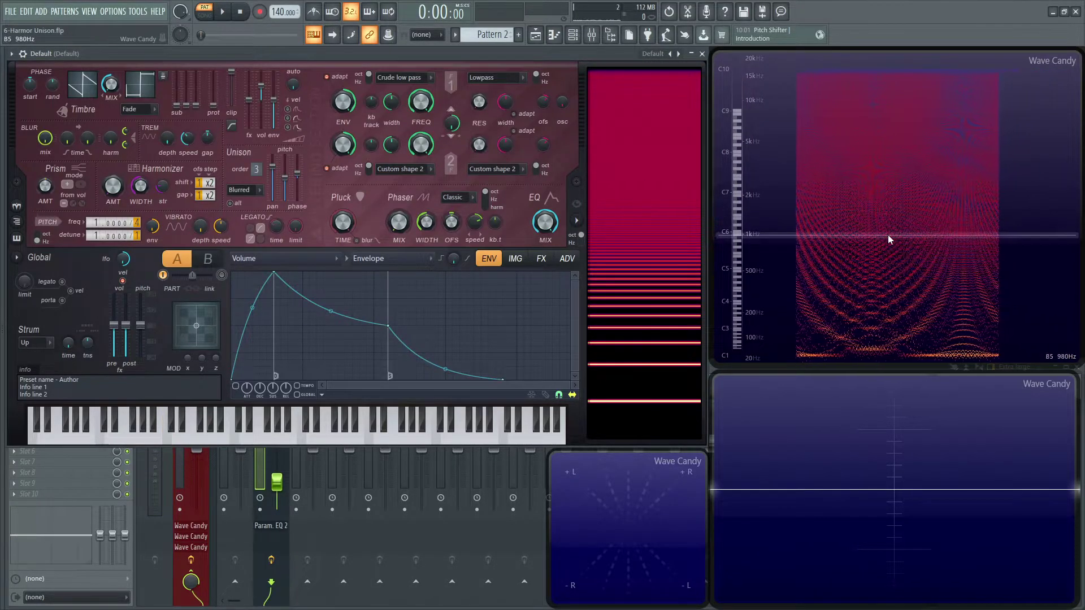
left_click_drag(296, 174, 297, 185)
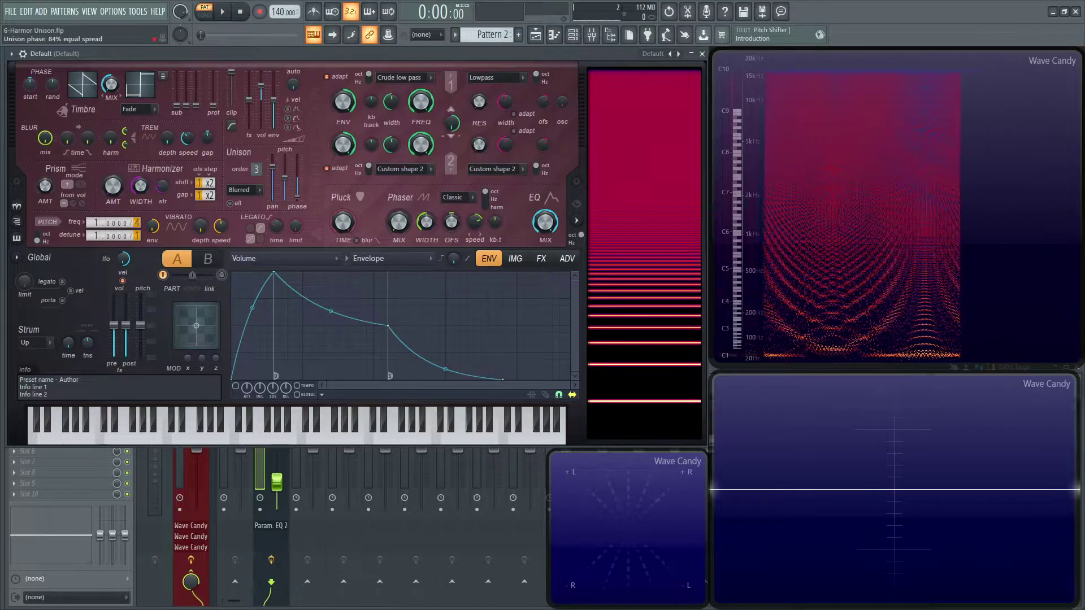
left_click_drag(296, 200, 297, 187)
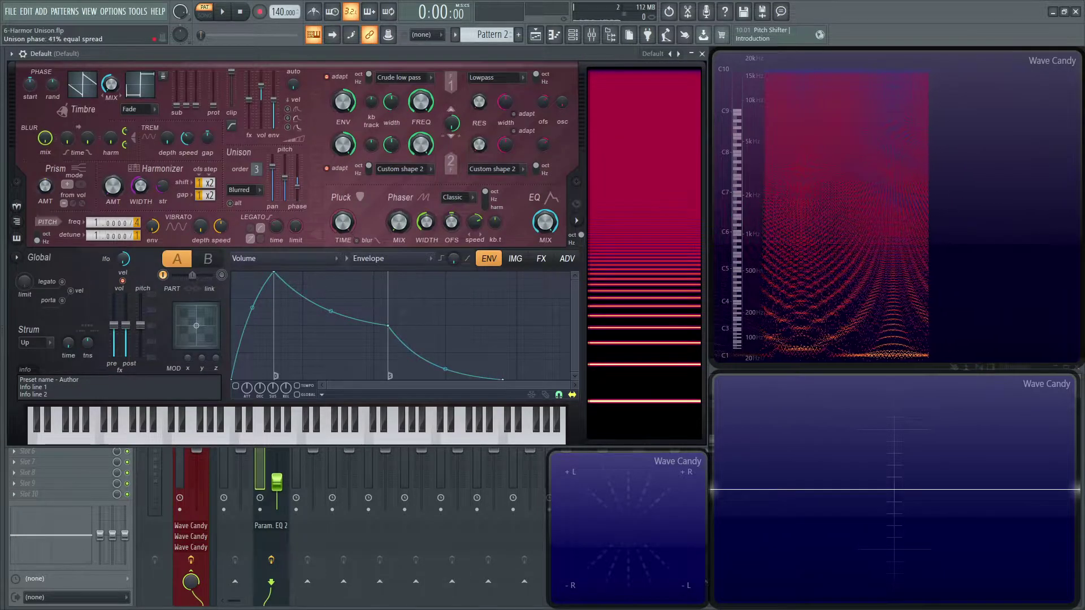
Step: Reload the Default preset and set the unison order to 7
left_click(654, 53)
left_click(678, 225)
left_click_drag(256, 169, 256, 148)
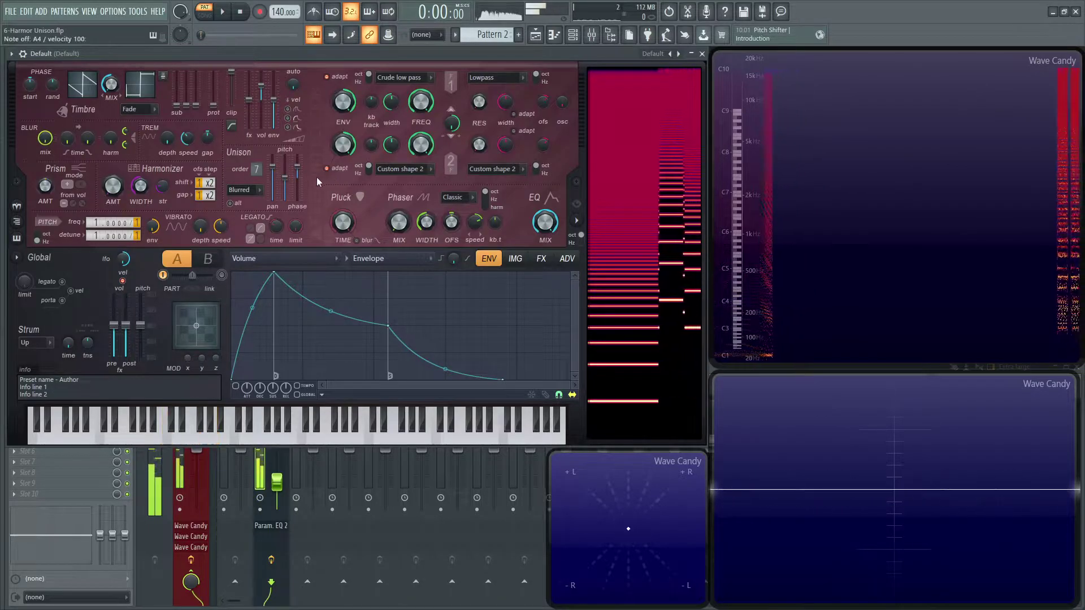
Step: Set the unison phase to about 98% jump ahead and play repeated C-F-A chords
left_click_drag(296, 167, 297, 155)
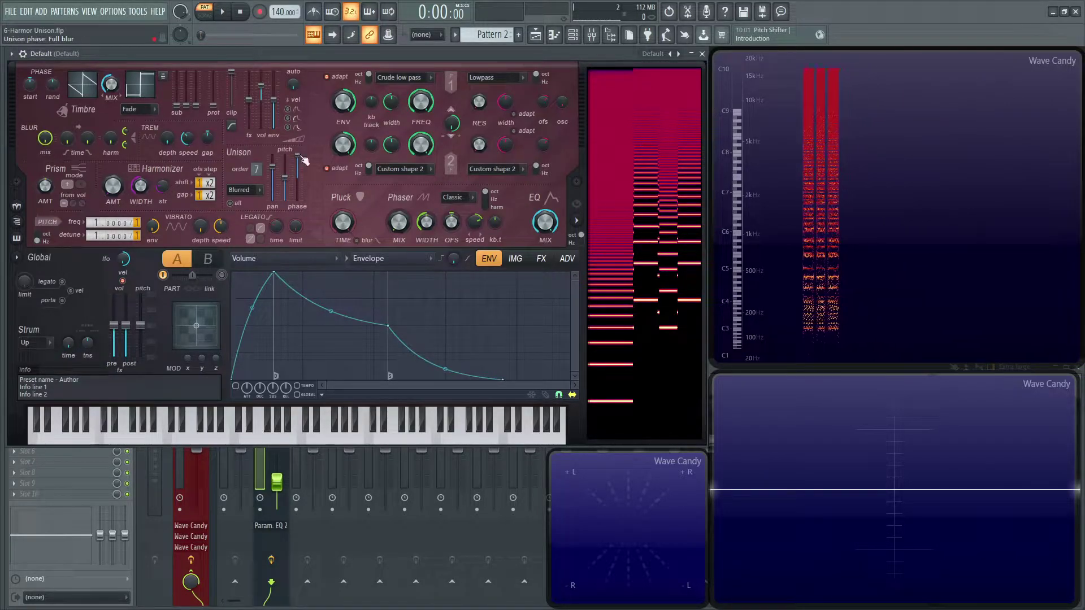
left_click_drag(301, 157, 301, 160)
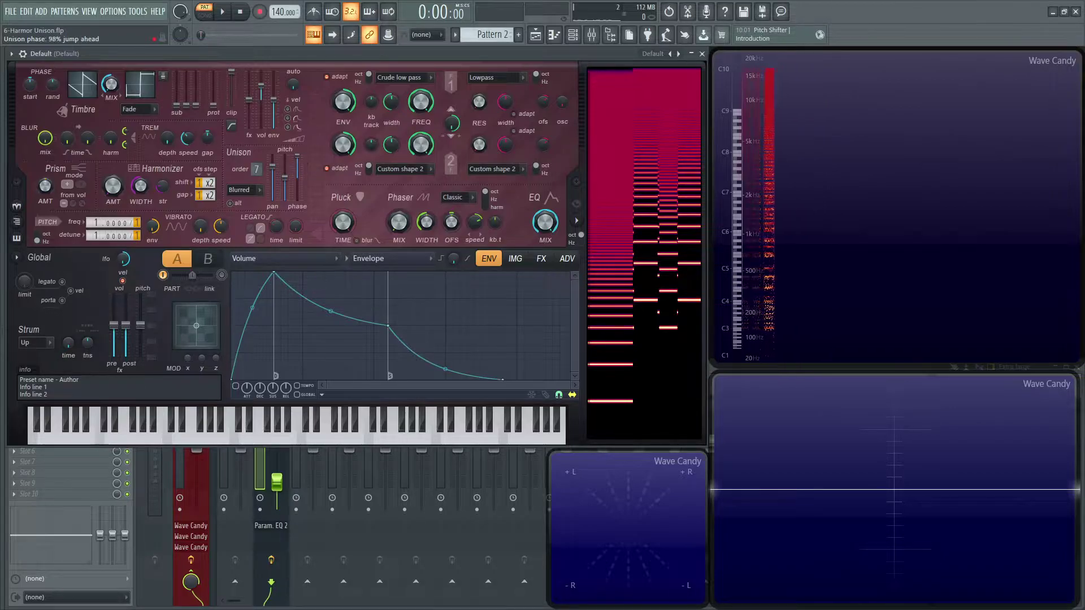
key("z")
key("v")
key("n")
key("z")
key("v")
key("n")
key("z")
key("v")
key("n")
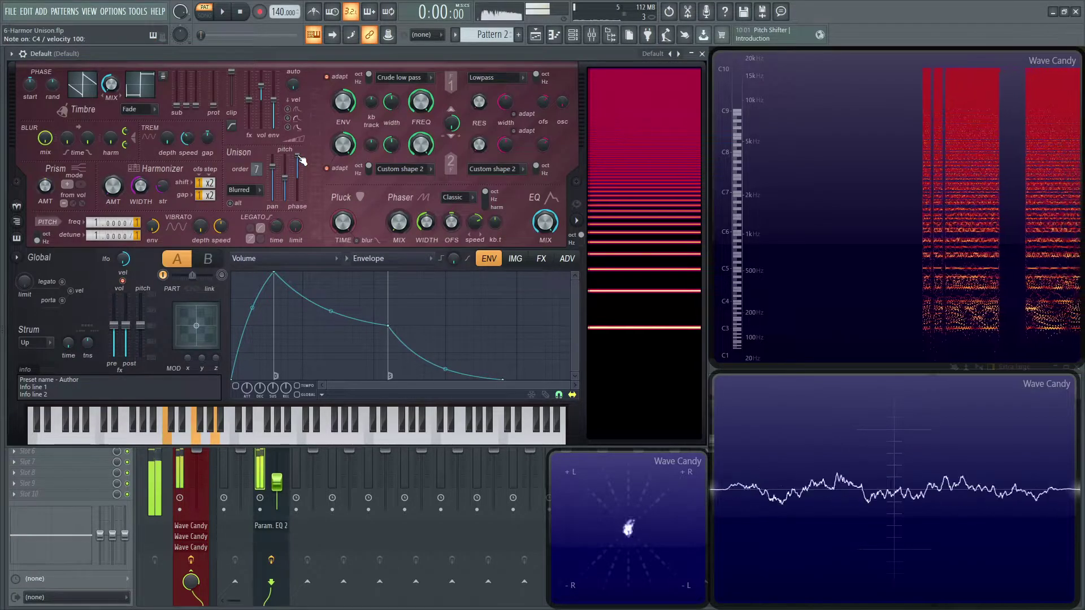
Step: Play D-G-B and E-G-C chords, followed by a D-G-B chord an octave higher
key("x")
key("b")
key("m")
key("c")
key("b")
key("q")
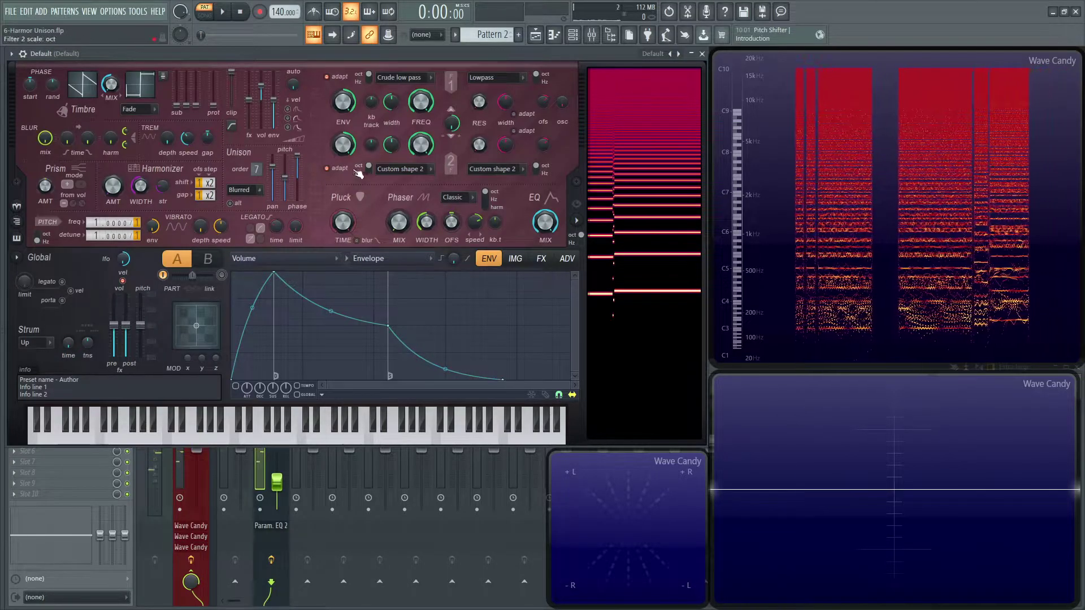
key("w")
key("t")
key("u")
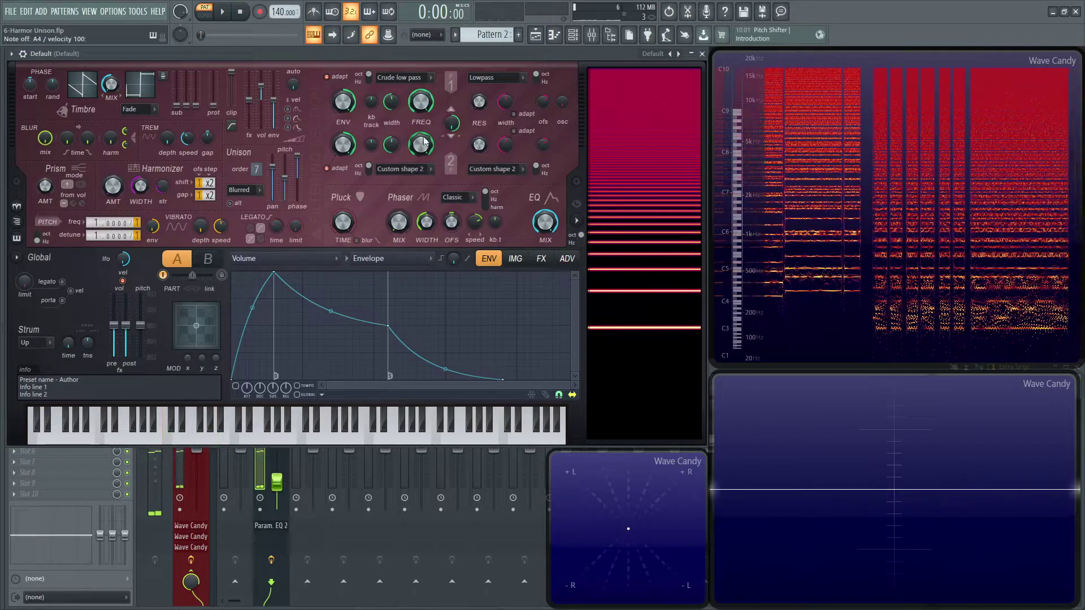
Step: Set filter 1 to Classic high pass and lower its frequency while a chord sounds
left_click(417, 78)
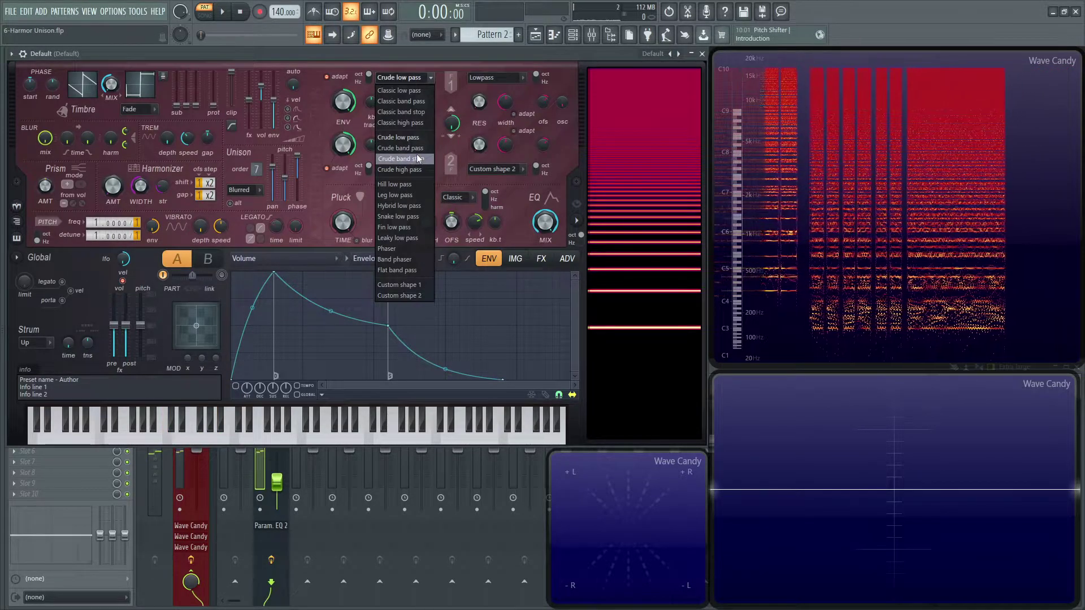
left_click(399, 123)
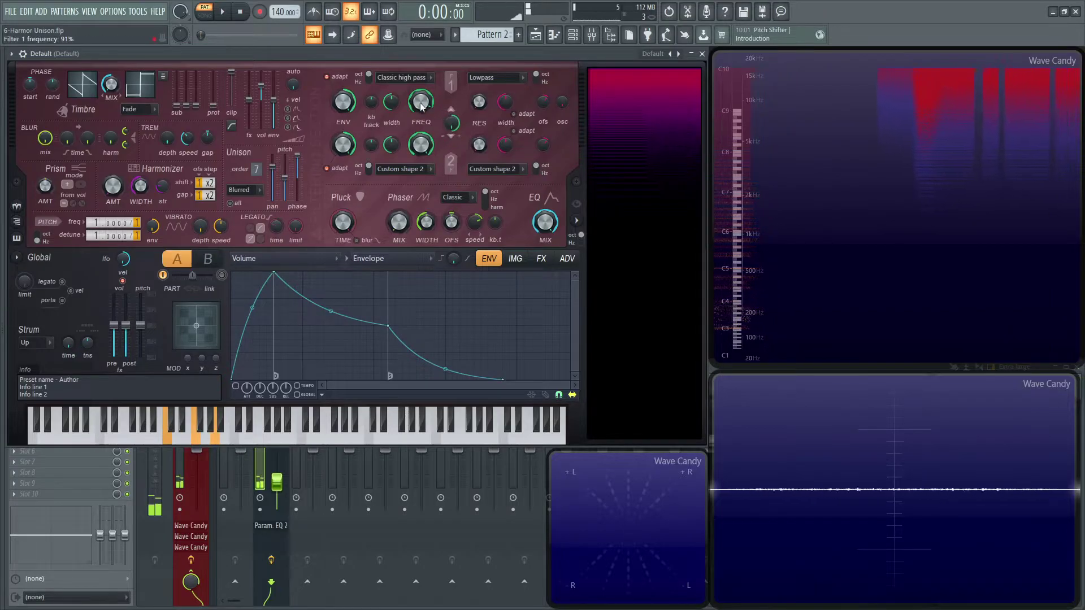
left_click_drag(420, 102, 421, 136)
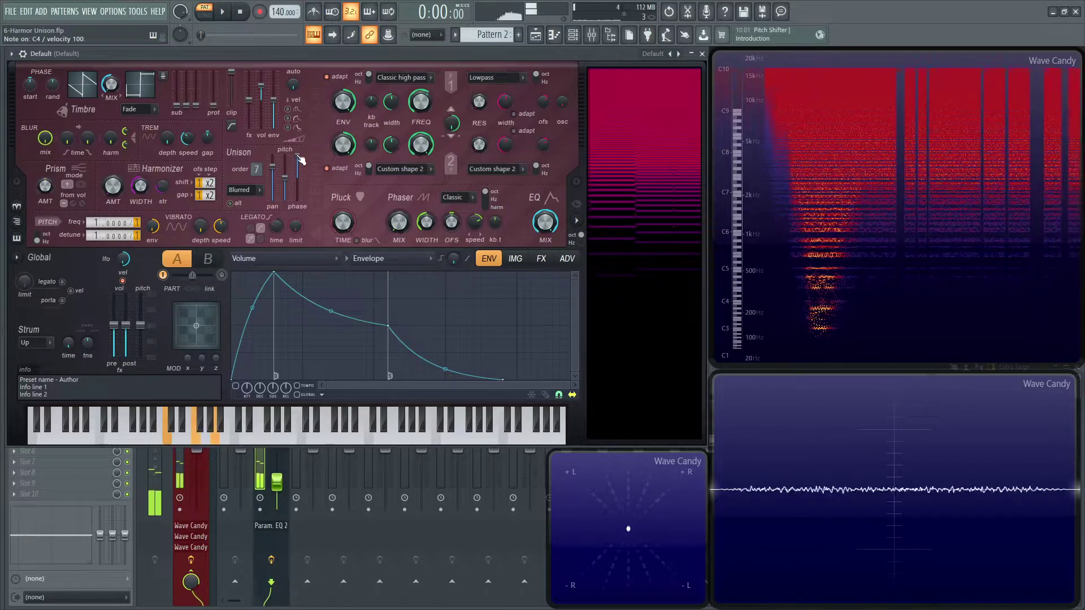
Step: Lower filter 1's frequency fully and set the unison order to 9
mouse_move(423, 105)
left_mouse_down()
mouse_move(424, 131)
mouse_move(423, 115)
left_mouse_up()
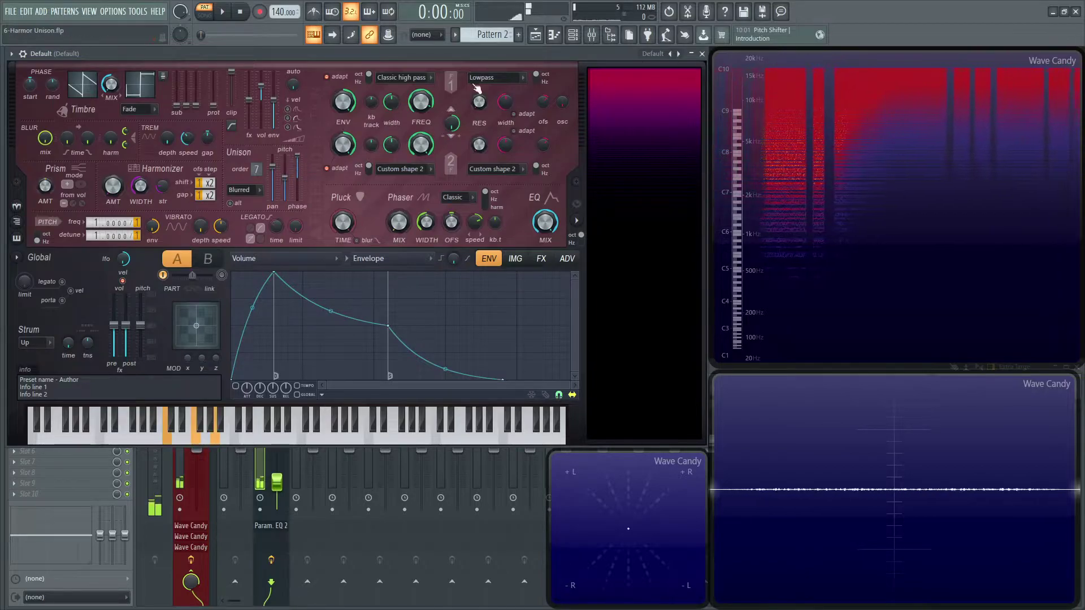
left_click_drag(421, 102, 421, 198)
left_click_drag(256, 169, 256, 159)
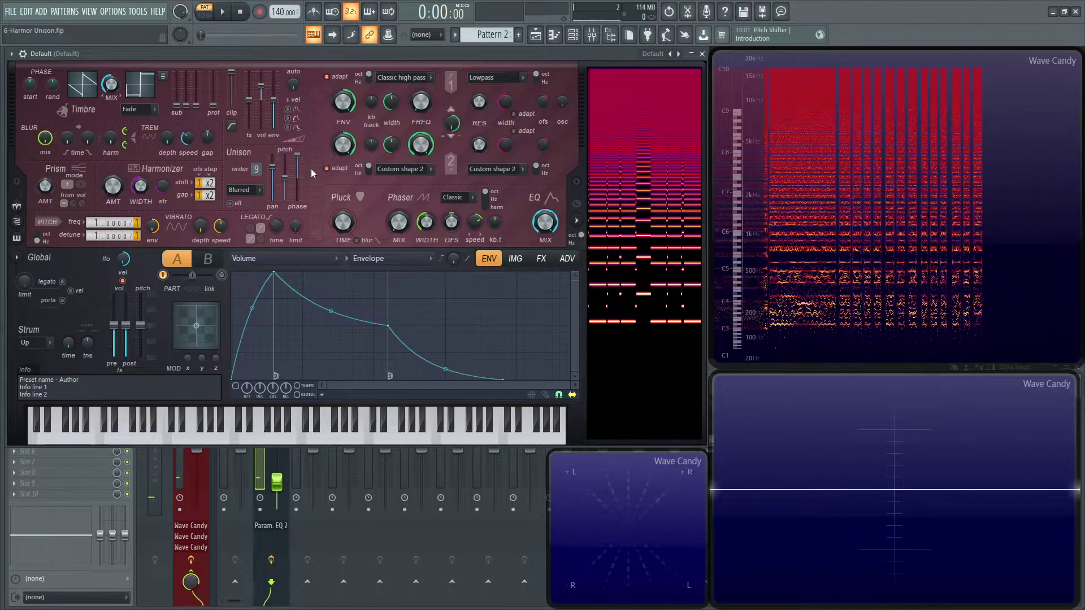
Step: Set the pitch frequency divisor to 4 and increase the unison phase's jump ahead
left_click_drag(136, 222, 136, 215)
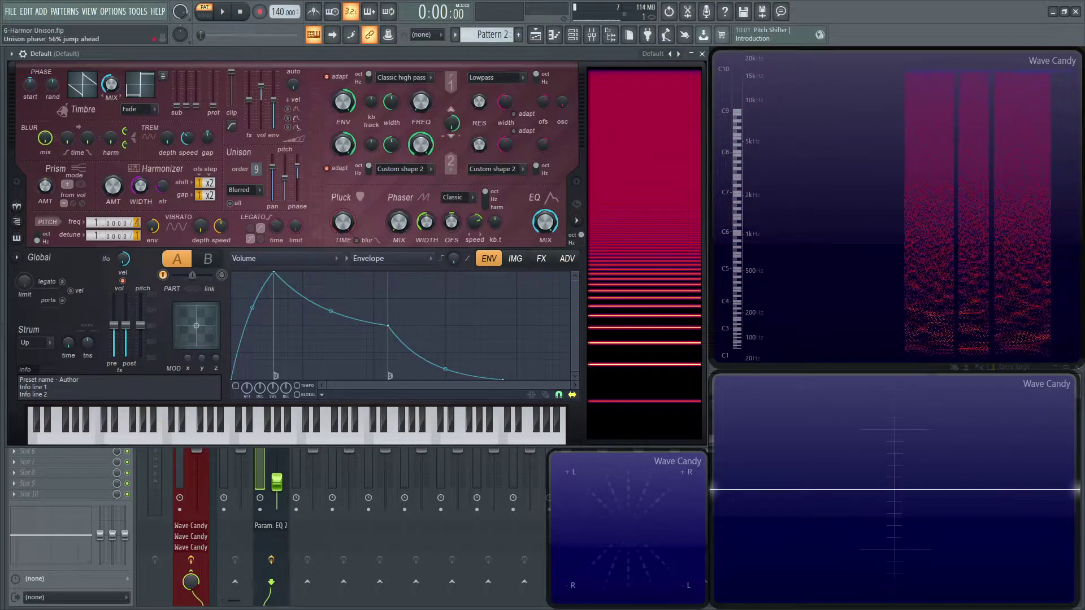
left_click_drag(297, 166, 297, 156)
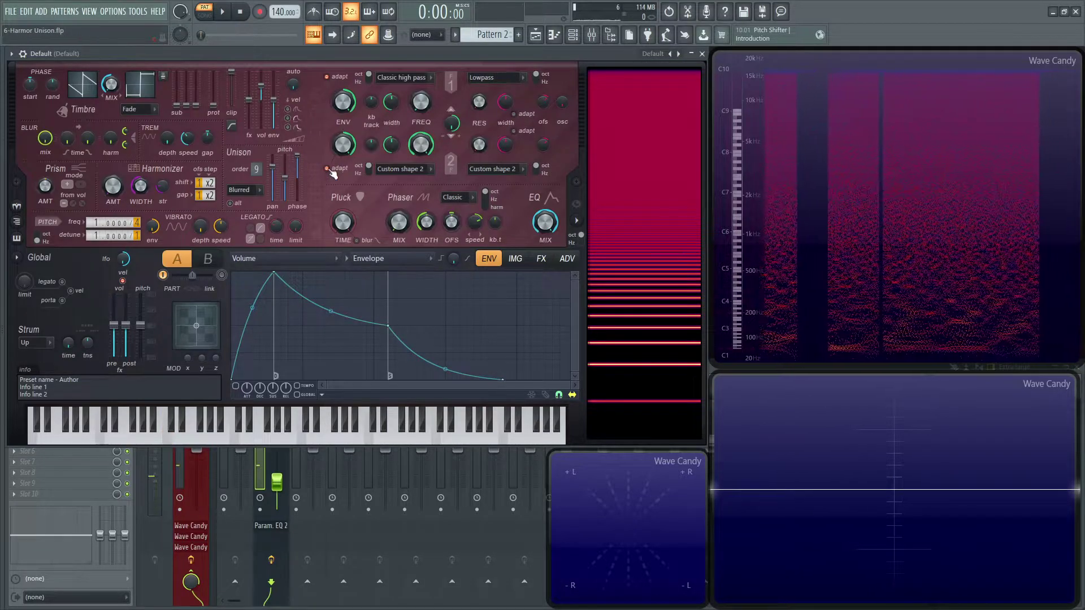
right_click(288, 185)
Step: Reload the Default preset and set the unison to order 9 with Classic distribution
left_click(652, 53)
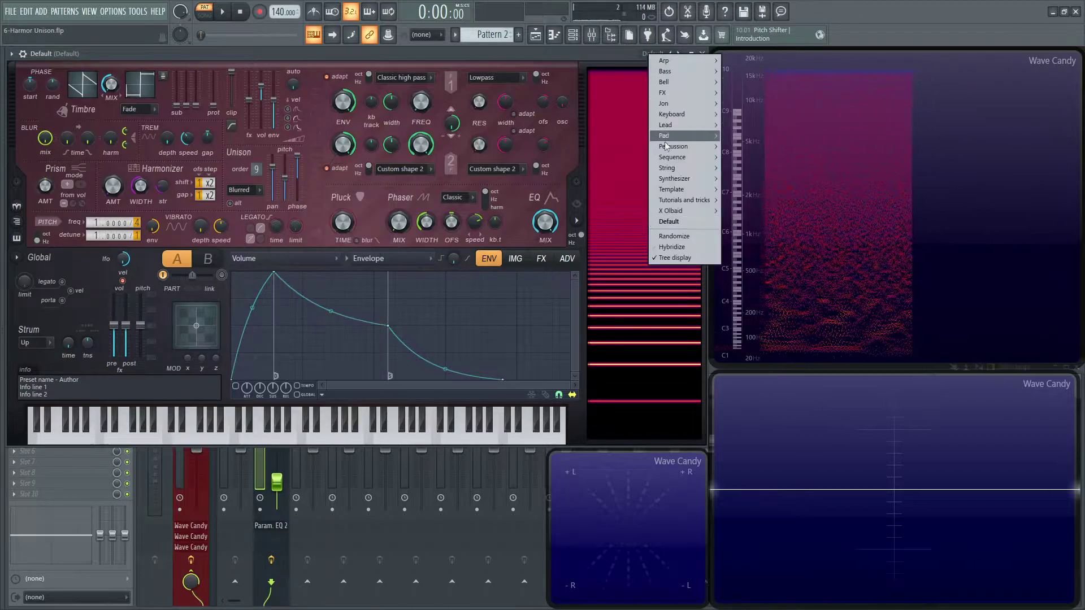
left_click(672, 221)
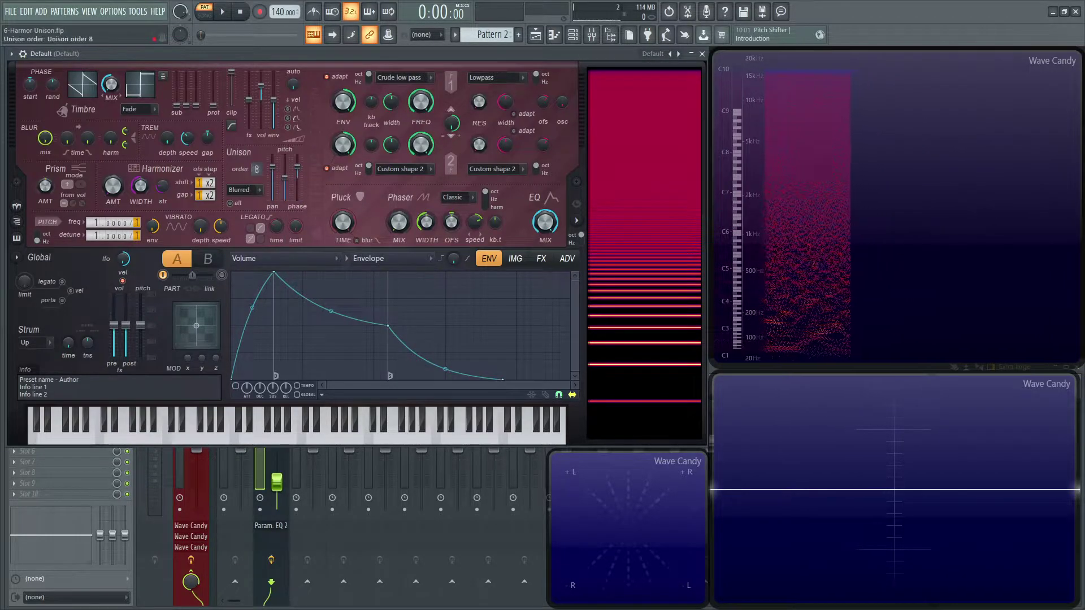
left_click_drag(257, 169, 256, 164)
left_click(258, 191)
left_click(247, 201)
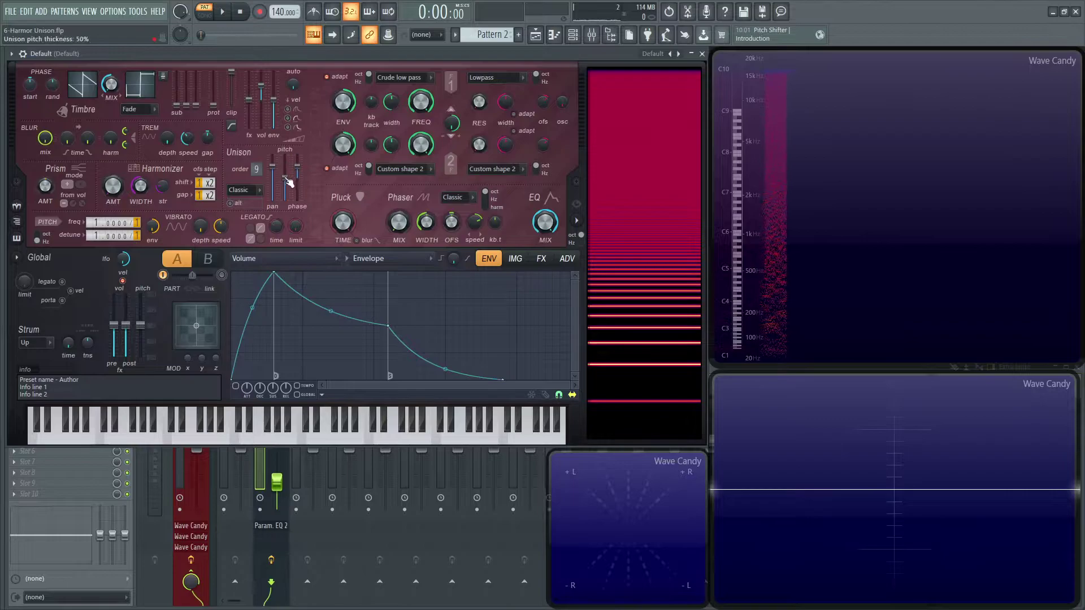
Step: Edit the unison pitch thickness articulator and shape its envelope as a rising curve that starts slowly and ends steeply
right_click(290, 182)
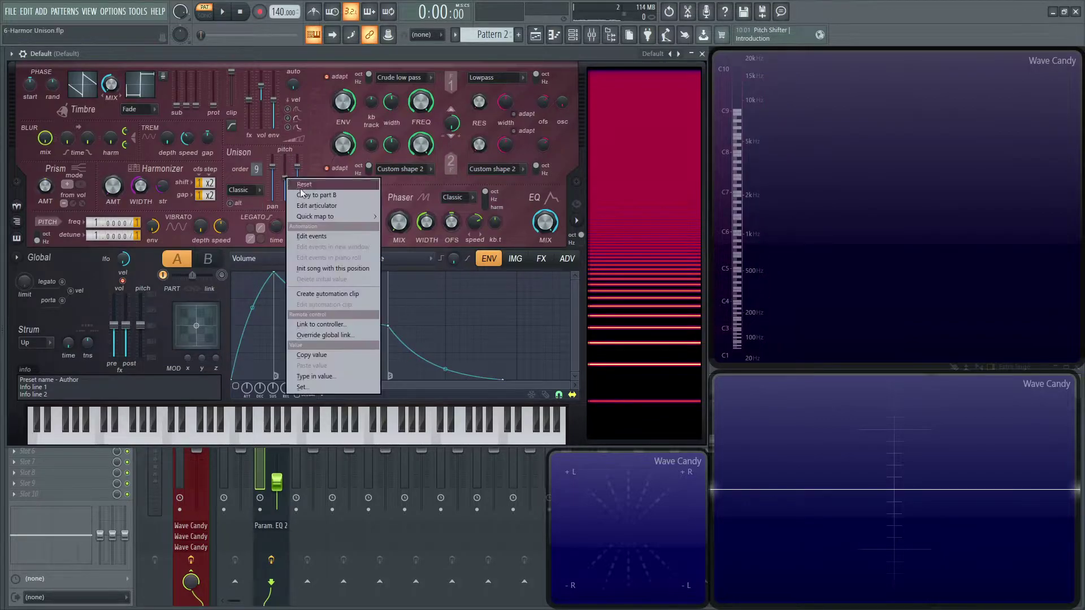
left_click(321, 205)
key("n")
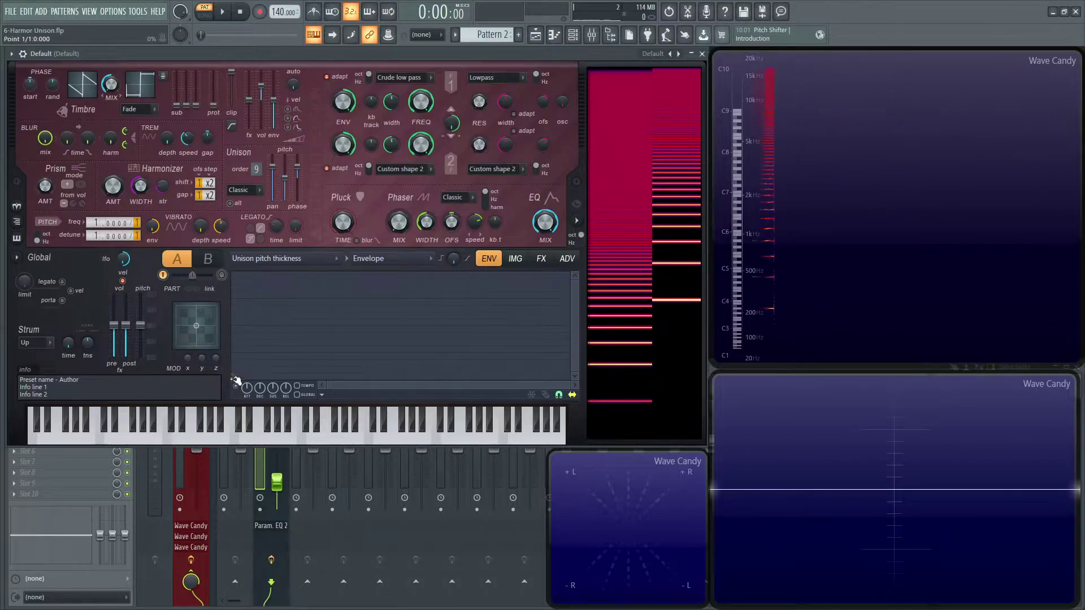
mouse_move(236, 379)
left_mouse_down()
mouse_move(394, 342)
mouse_move(457, 291)
left_mouse_up()
left_click_drag(349, 329, 379, 364)
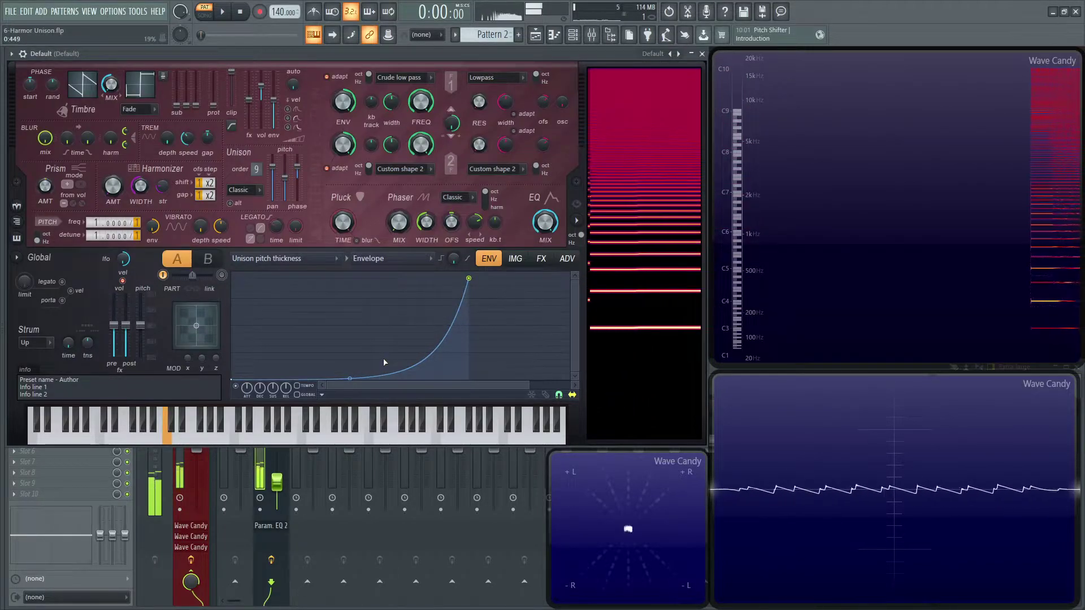
Step: Play a note and raise the start point of the pitch thickness envelope and its end point to the maximum
key("g")
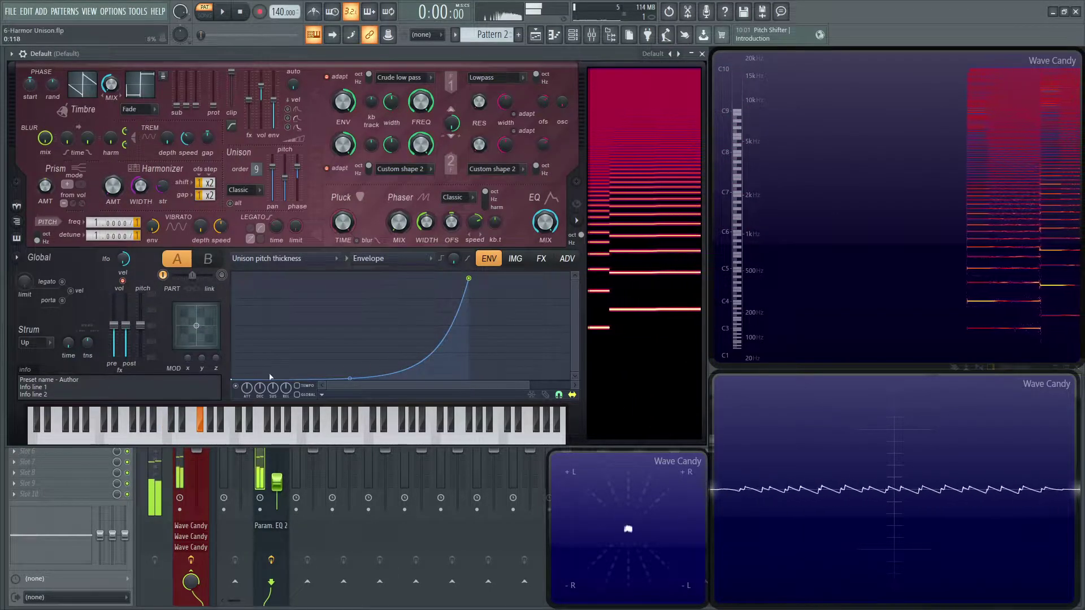
left_click_drag(233, 377, 328, 354)
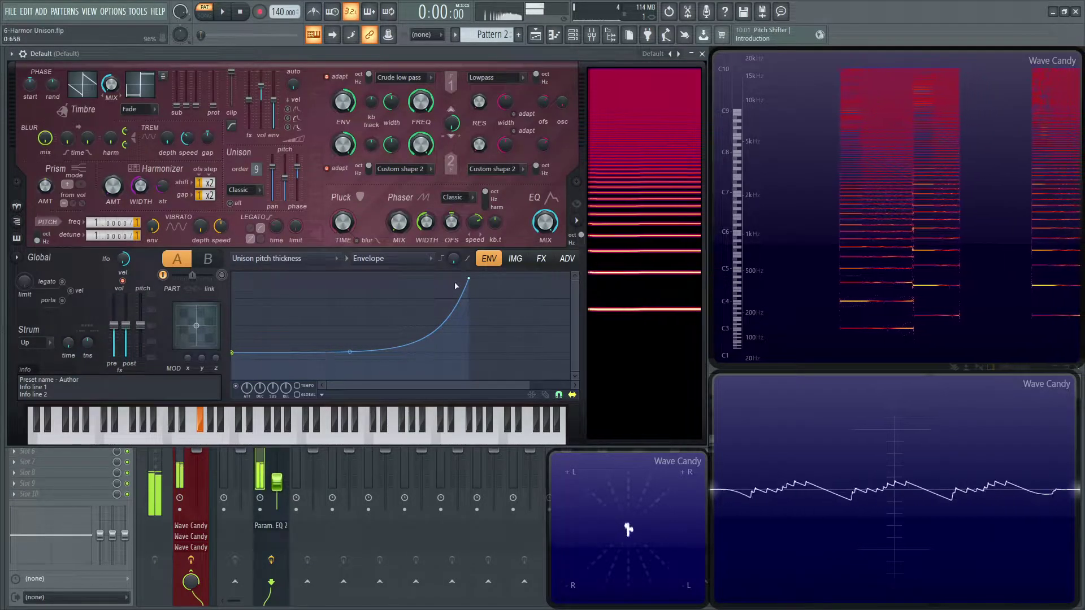
left_click_drag(470, 279, 469, 273)
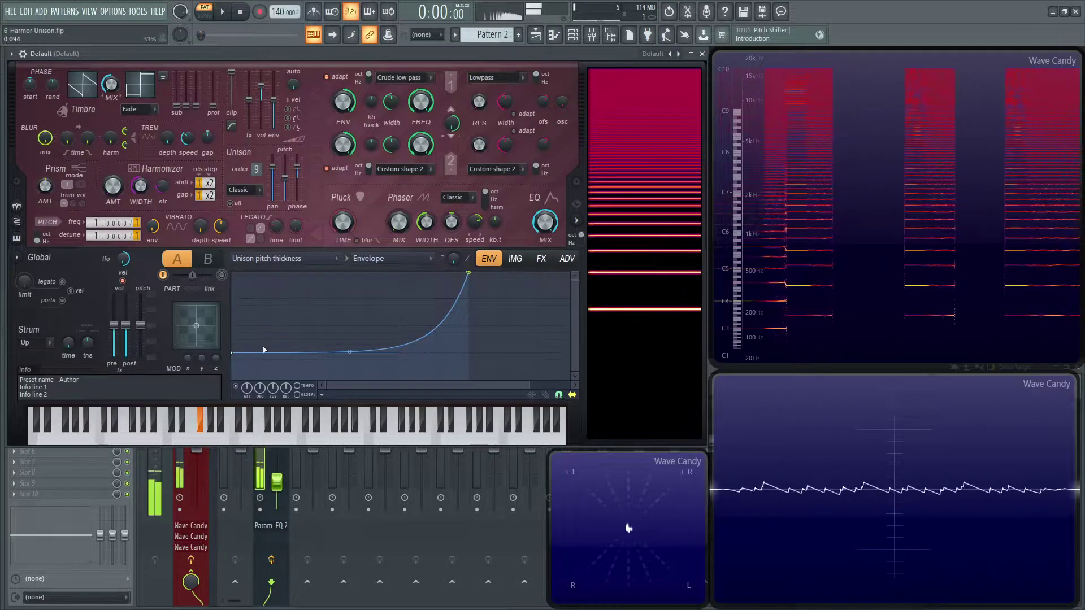
Step: Open the unison phase articulator and examine its keyboard mapping up close
right_click(299, 171)
left_click(336, 198)
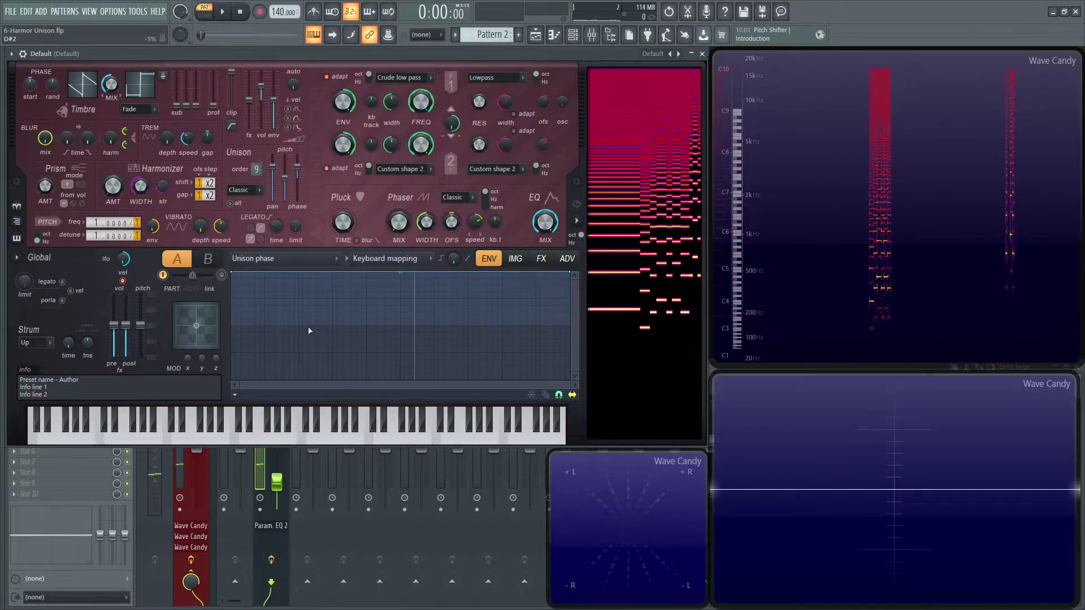
scroll(384, 344, "up", 2)
scroll(362, 336, "up", 2)
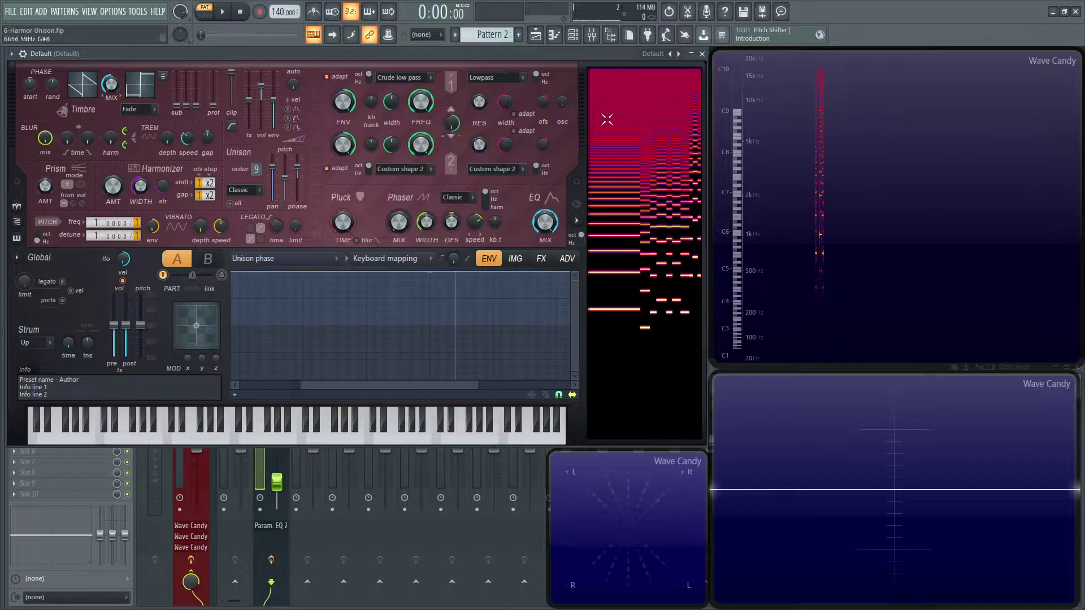
Step: Reload the Default preset and set the unison to order 2 with Classic distribution
left_click(659, 55)
left_click(677, 220)
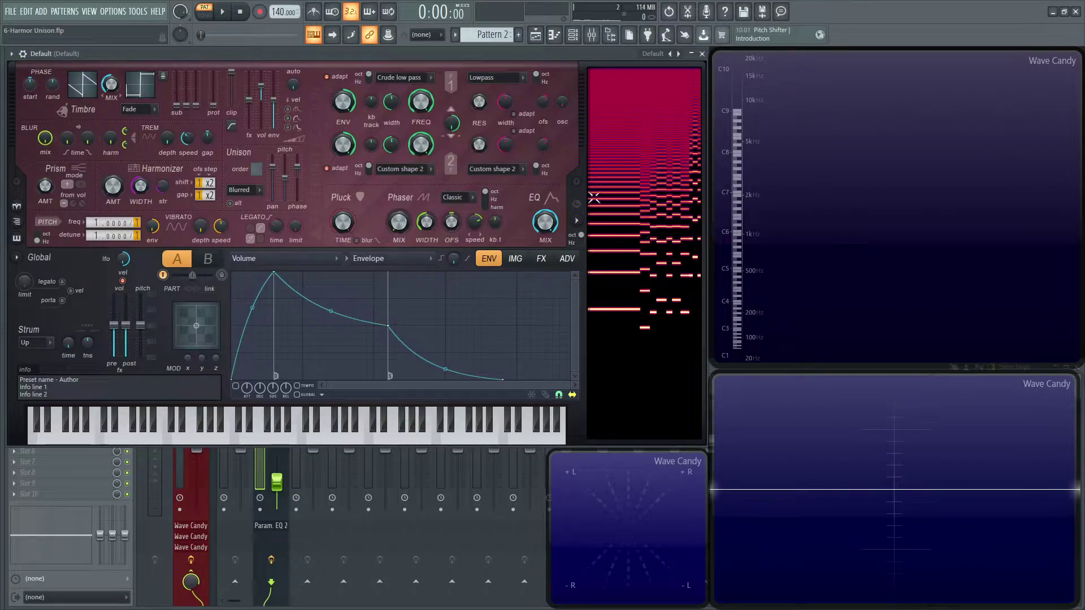
left_click(256, 192)
left_click(243, 198)
Step: Show the pitch articulation's unison index mapping and raise its last point above the first so the line slopes upward
left_click(305, 258)
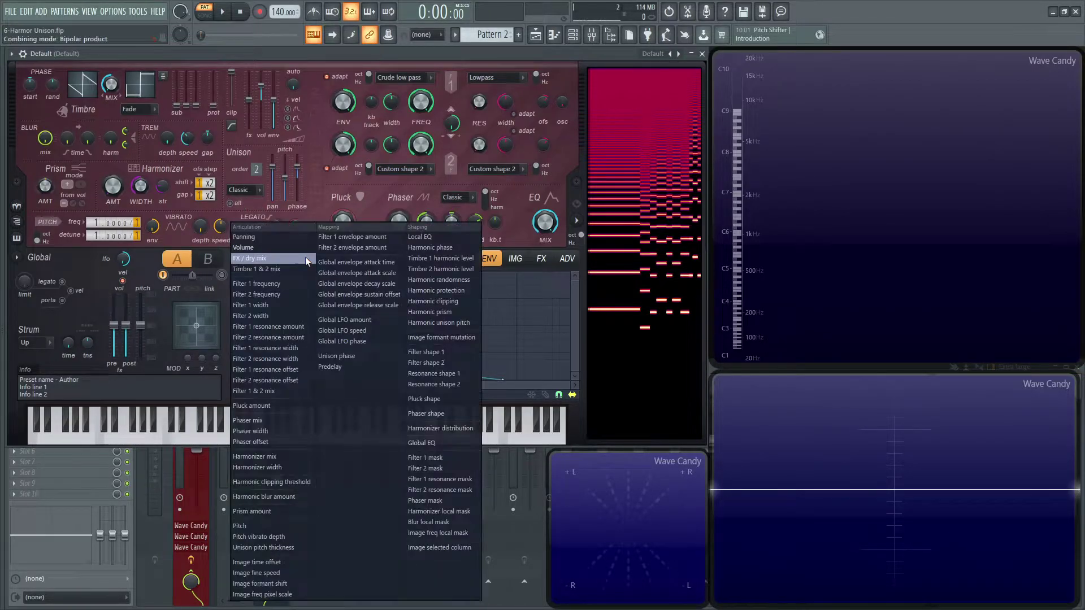
left_click(256, 524)
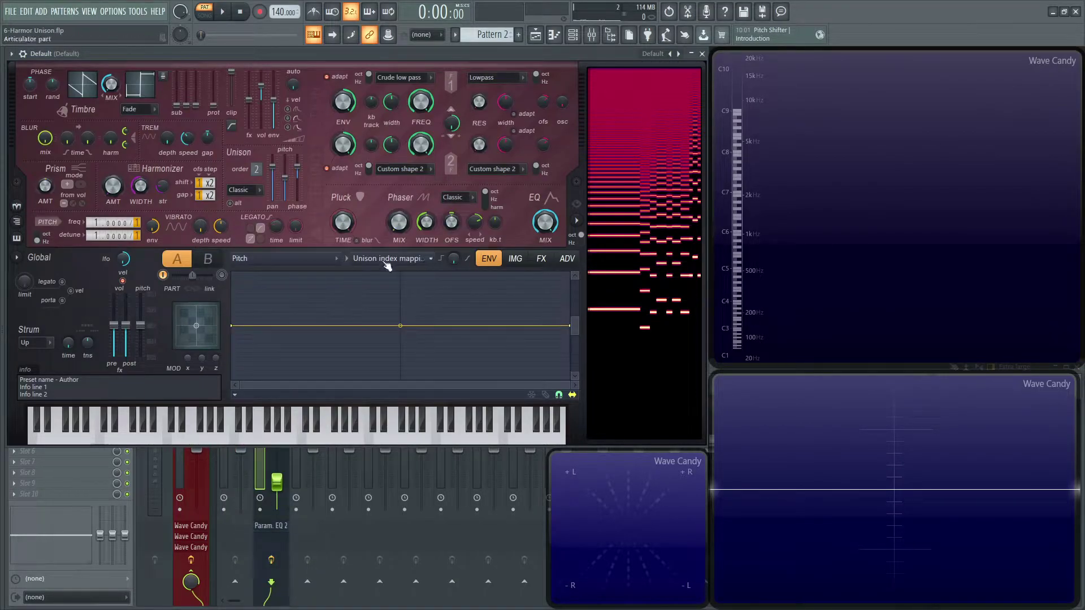
left_click(395, 258)
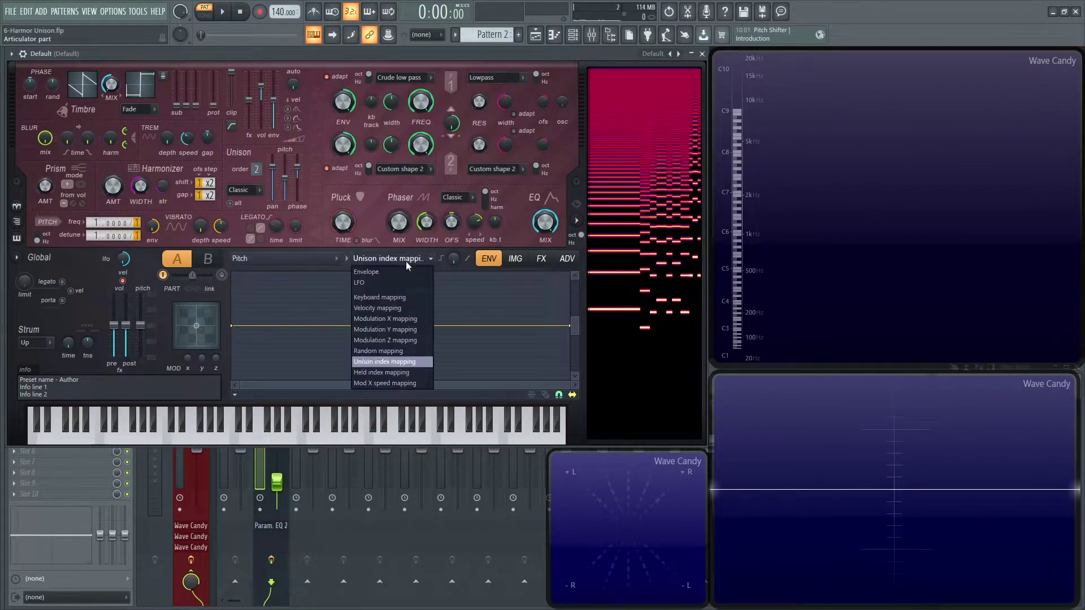
left_click(399, 364)
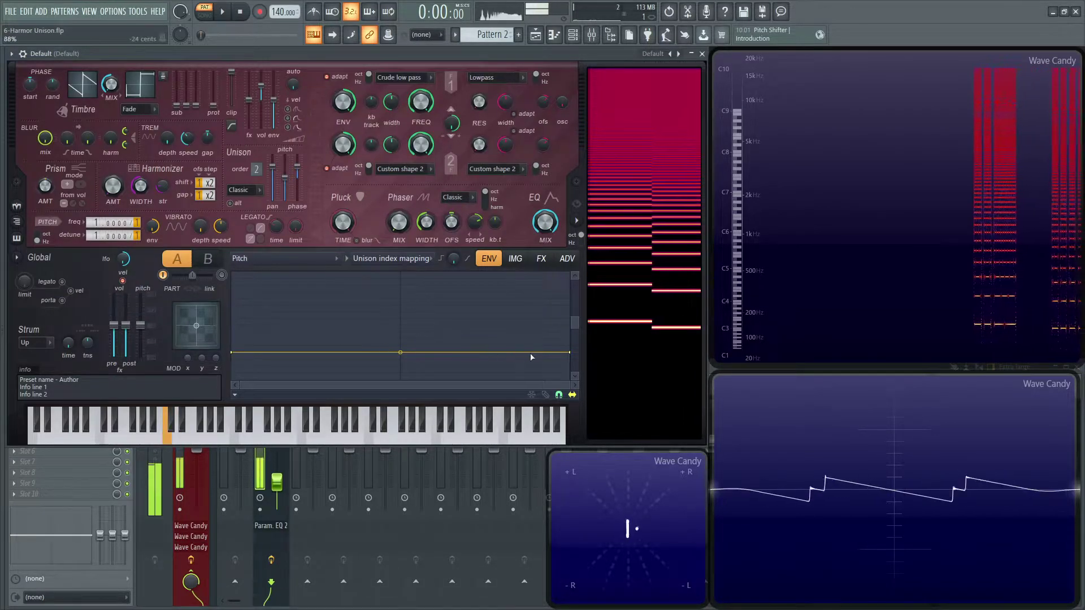
left_click_drag(568, 353, 571, 307)
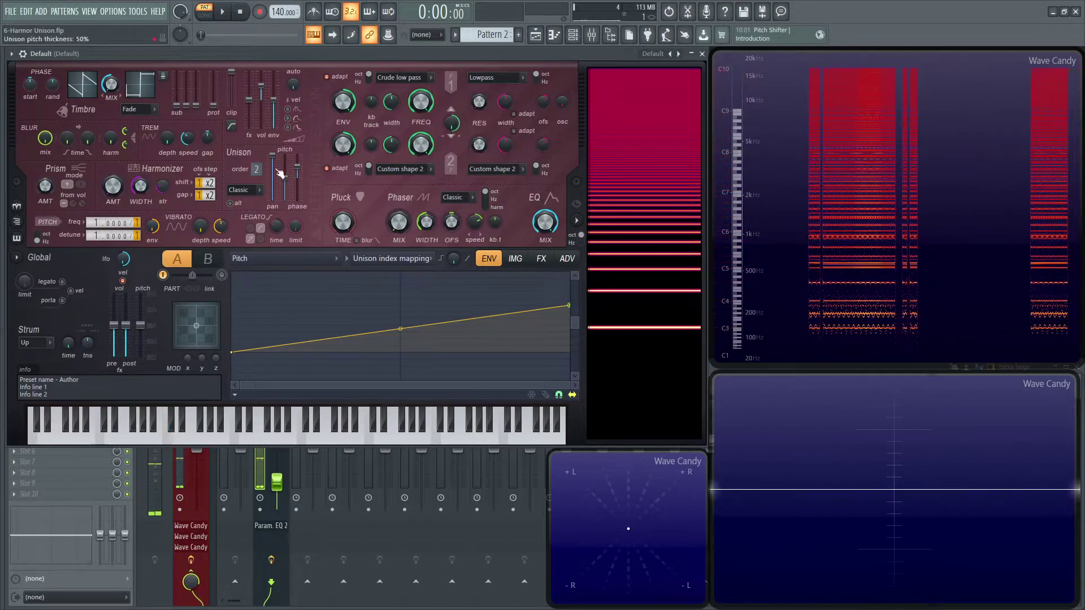
Step: Set the unison order to 3 and raise the pitch mapping's middle point to +600 cents with a straight segment before it
left_click_drag(256, 169, 256, 162)
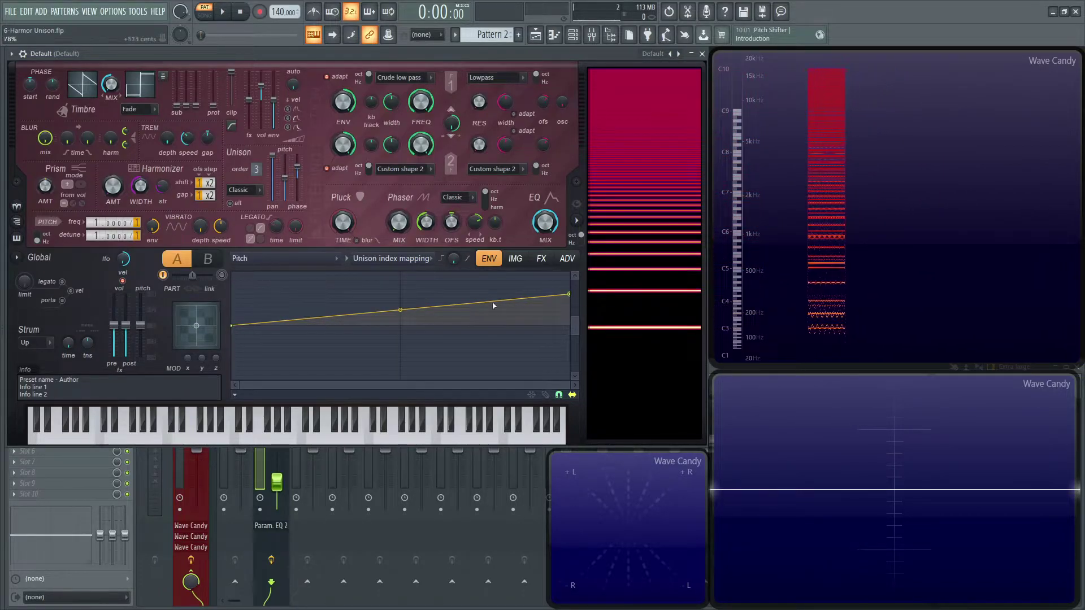
left_click_drag(403, 311, 402, 300)
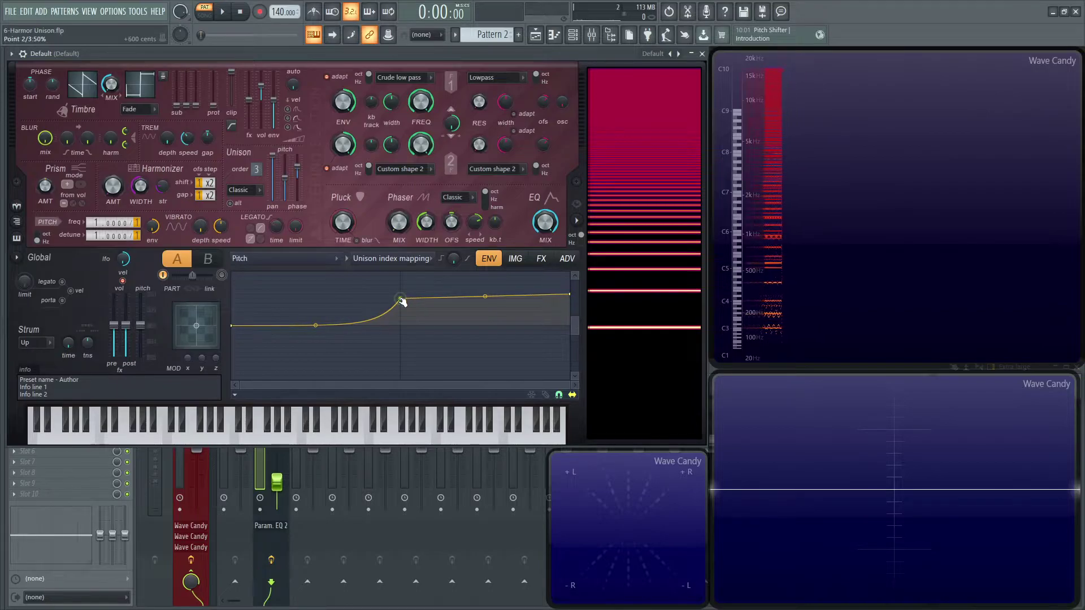
left_click_drag(314, 331, 326, 326)
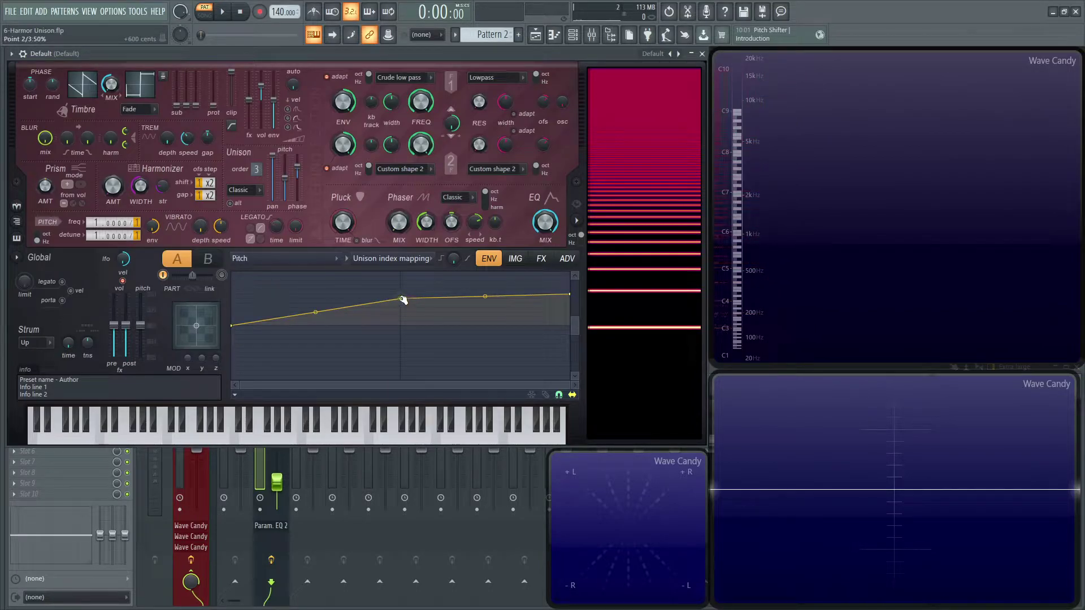
Step: Raise the last point of the pitch mapping to +1200 cents and play a C note
left_click(570, 293)
mouse_move(575, 308)
left_mouse_down()
mouse_move(578, 330)
mouse_move(572, 283)
mouse_move(571, 300)
left_mouse_up()
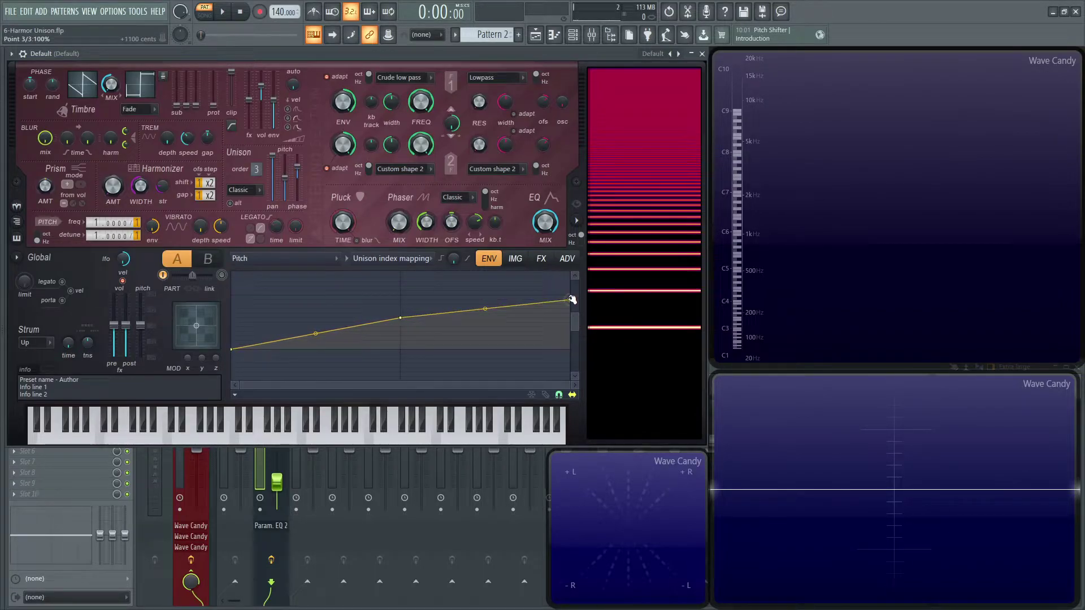
key("z")
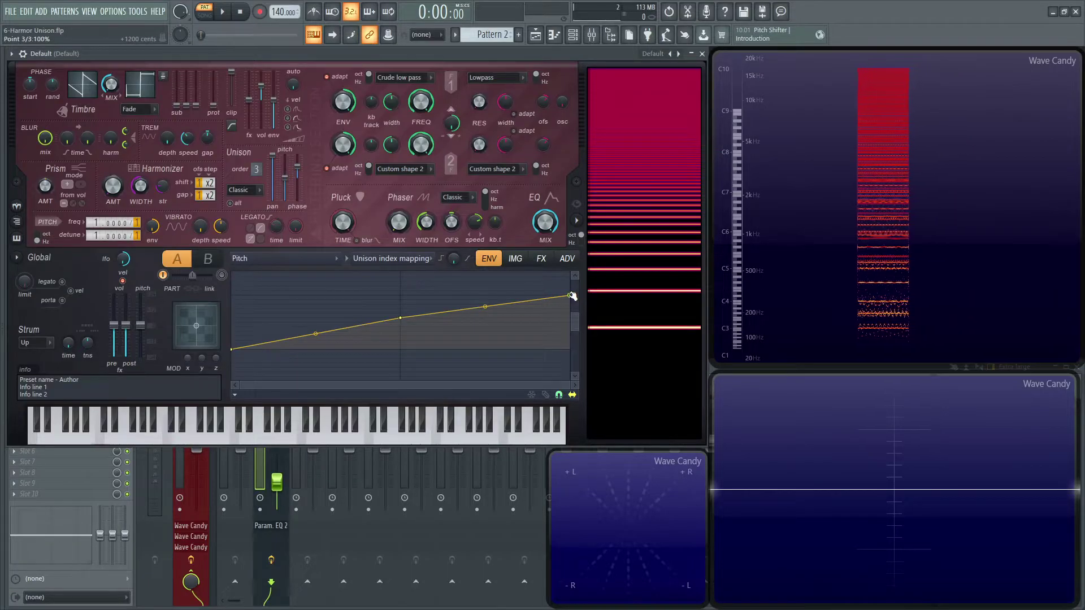
Step: Play a C-E-D-C note sequence to hear the three-voice pitch mapping
key("z")
key("c")
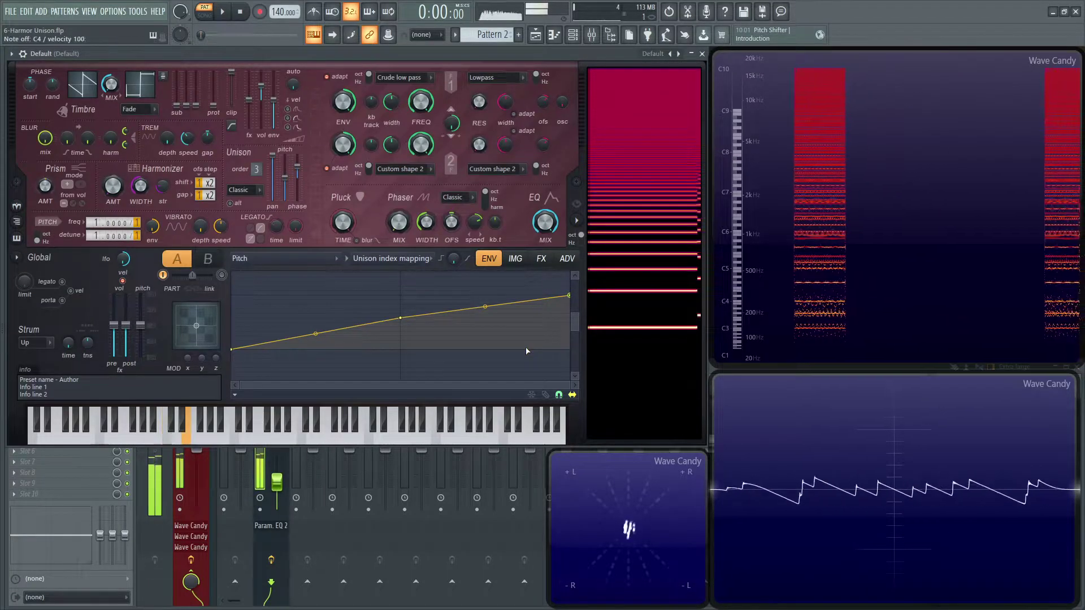
key("x")
key("z")
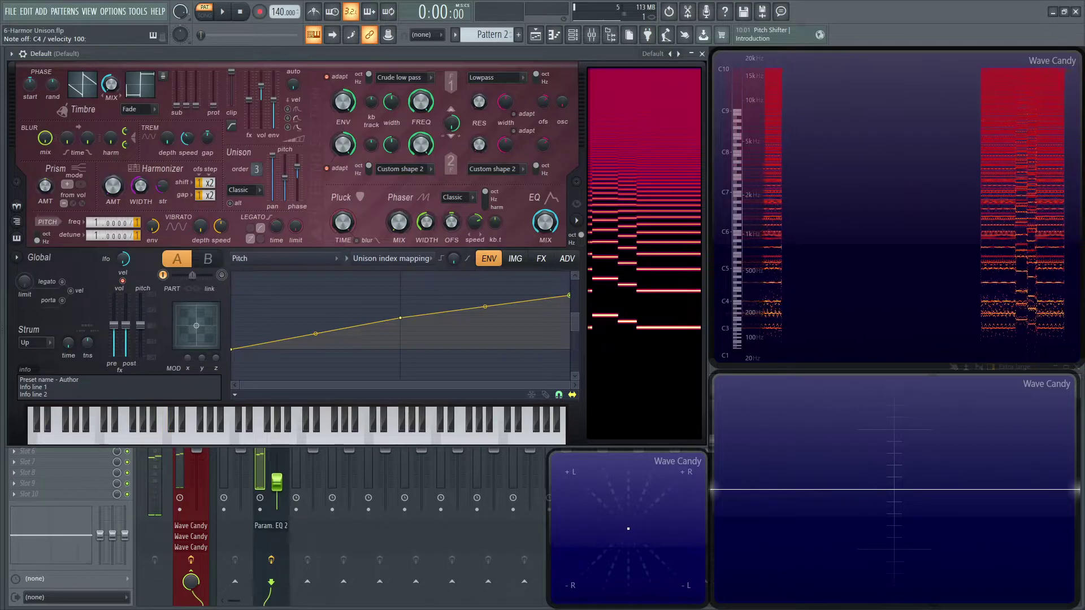
Step: Raise the unison order to 4 and on to 9, play D and C notes, and reduce the order to 8
left_click_drag(256, 169, 257, 161)
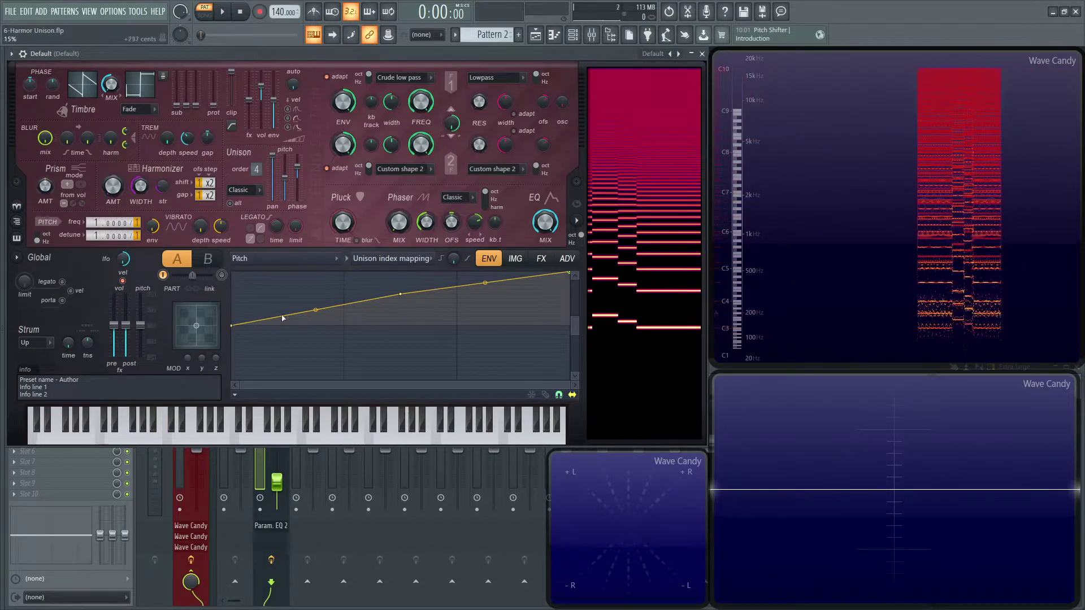
left_click_drag(256, 169, 257, 129)
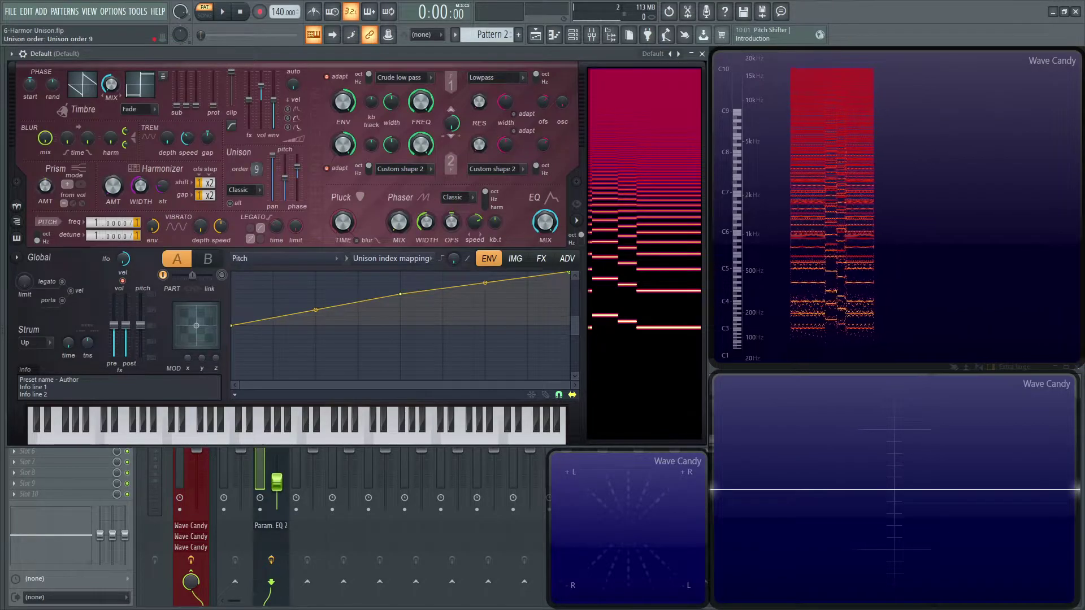
key("x")
key("z")
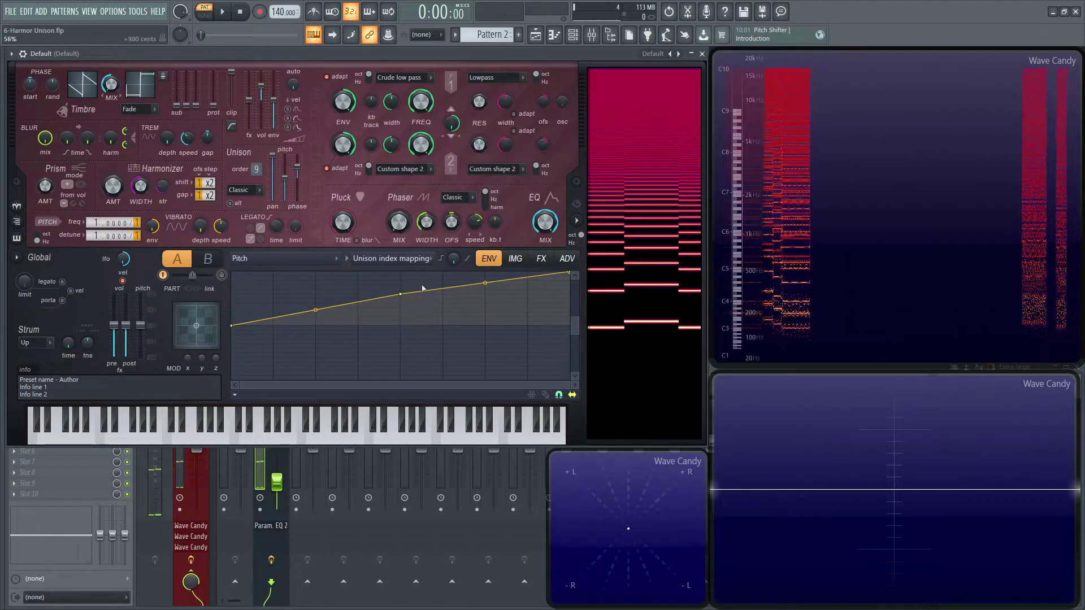
left_click_drag(256, 169, 256, 174)
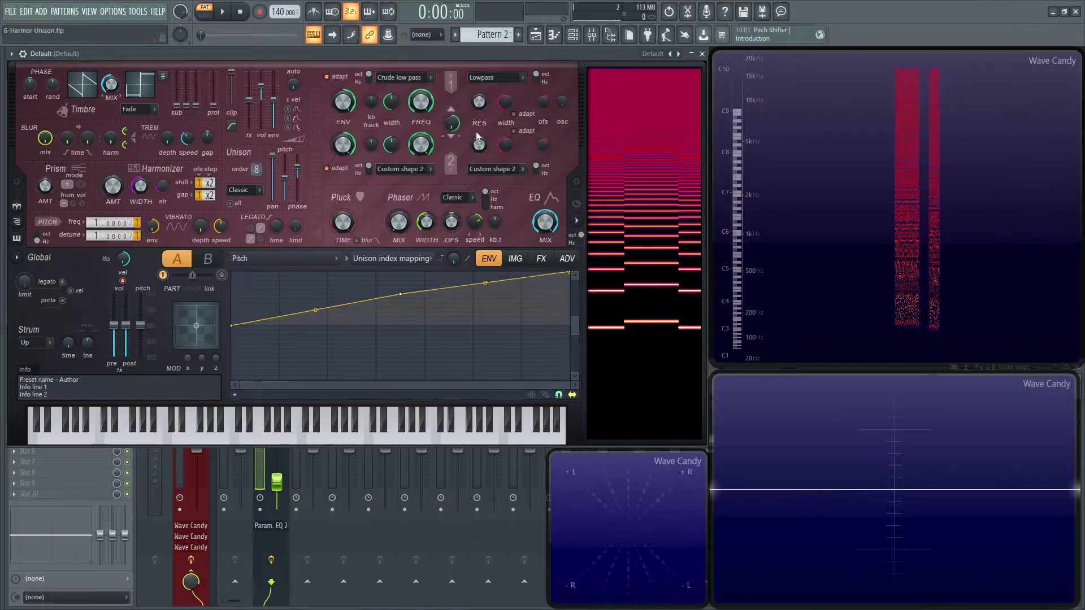
Step: Reload the Default preset and bring up its Harmonic unison pitch shaping graph
left_click(658, 57)
left_click(675, 229)
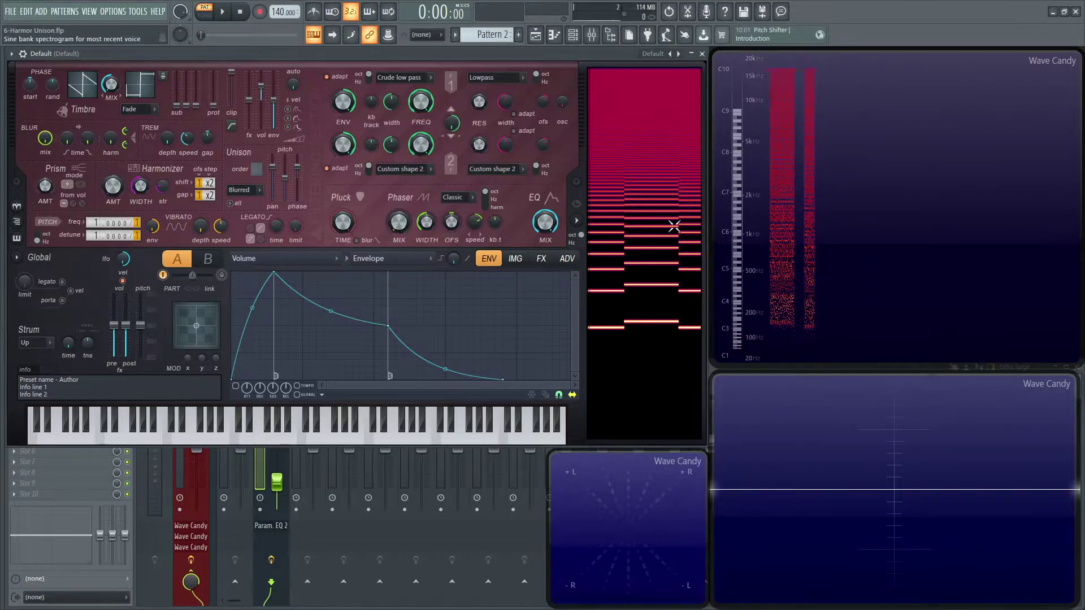
left_click(391, 259)
left_click(317, 258)
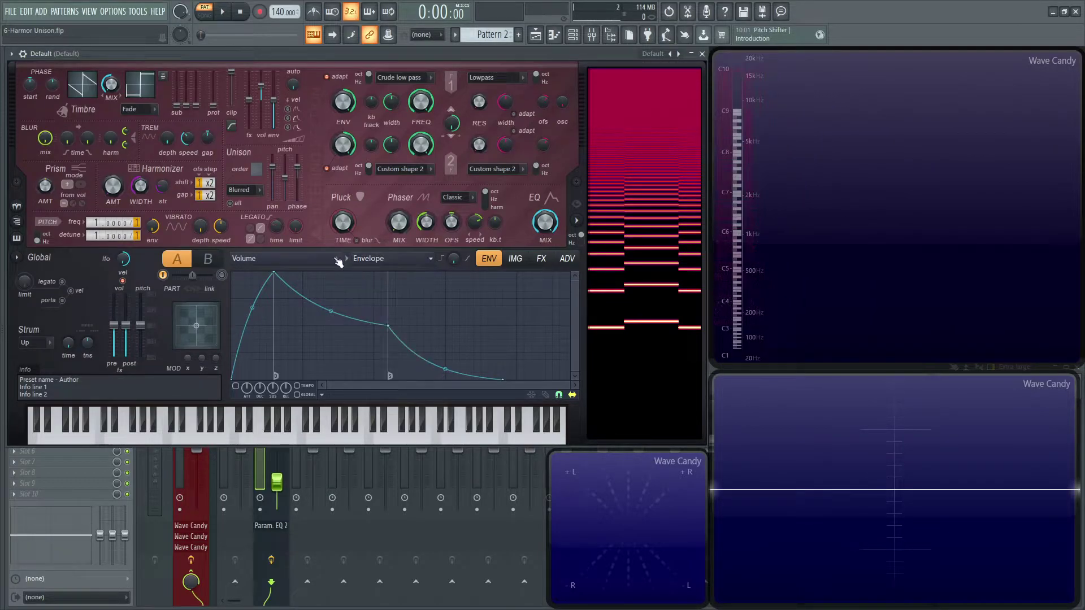
left_click(317, 258)
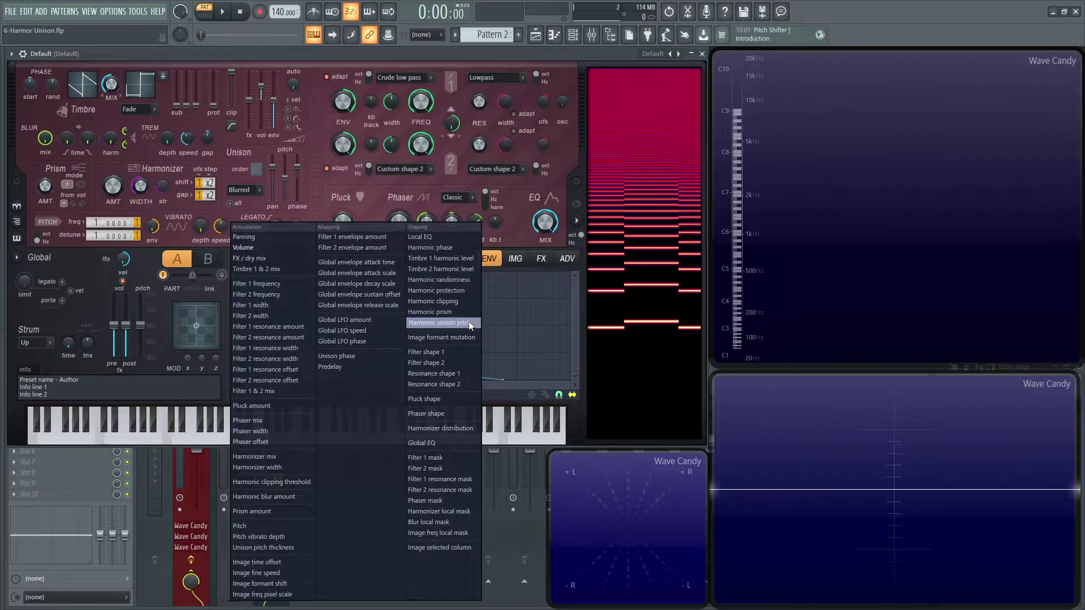
left_click(444, 323)
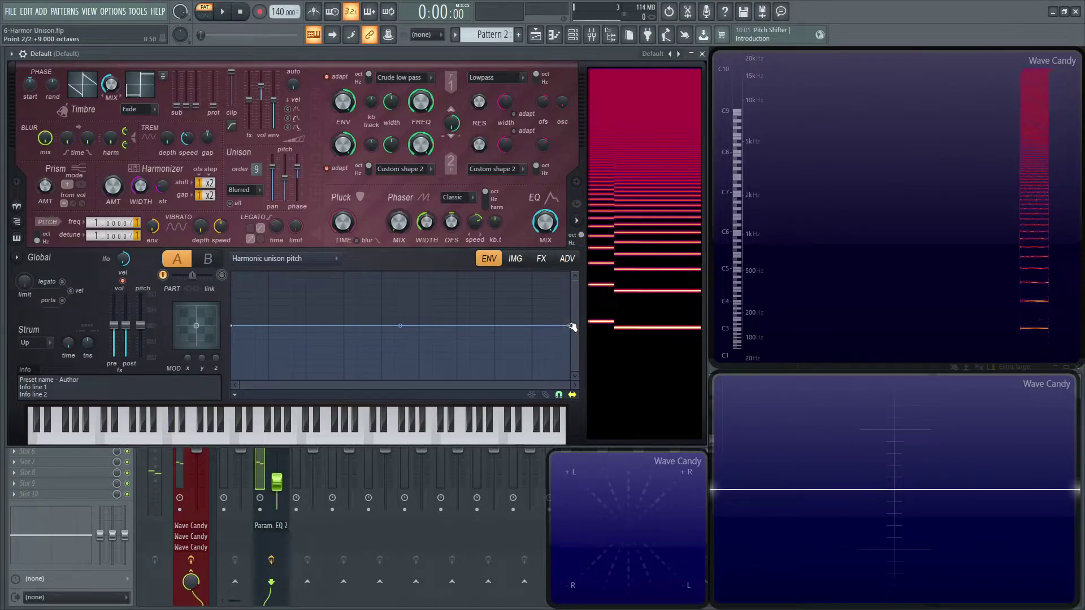
Step: Raise the last point of the harmonic unison pitch curve to its maximum and set the pitch frequency divider to 4
left_click_drag(572, 327, 569, 272)
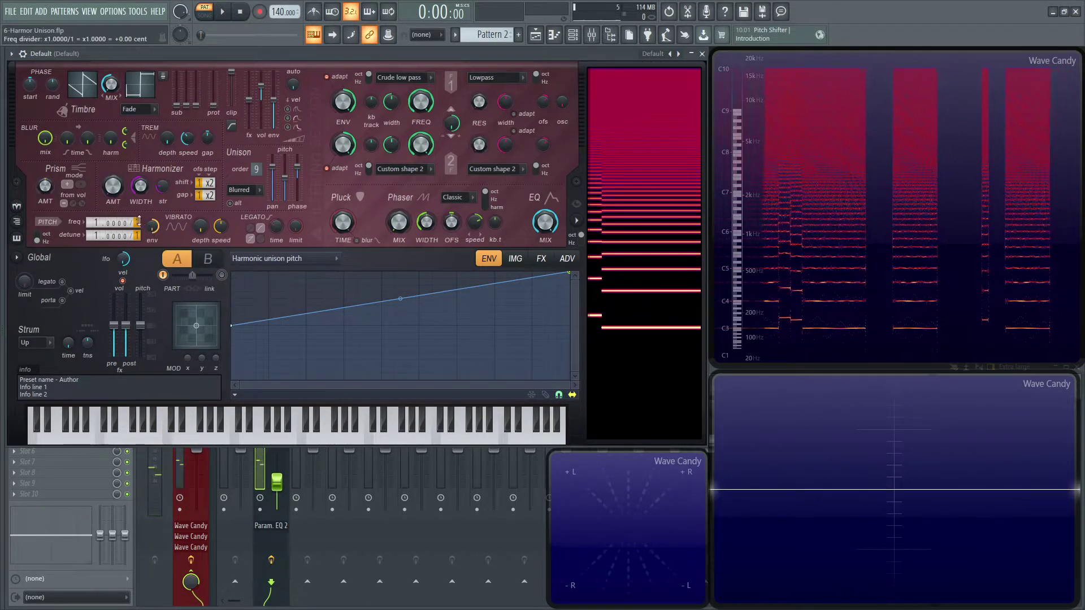
left_click_drag(137, 222, 137, 213)
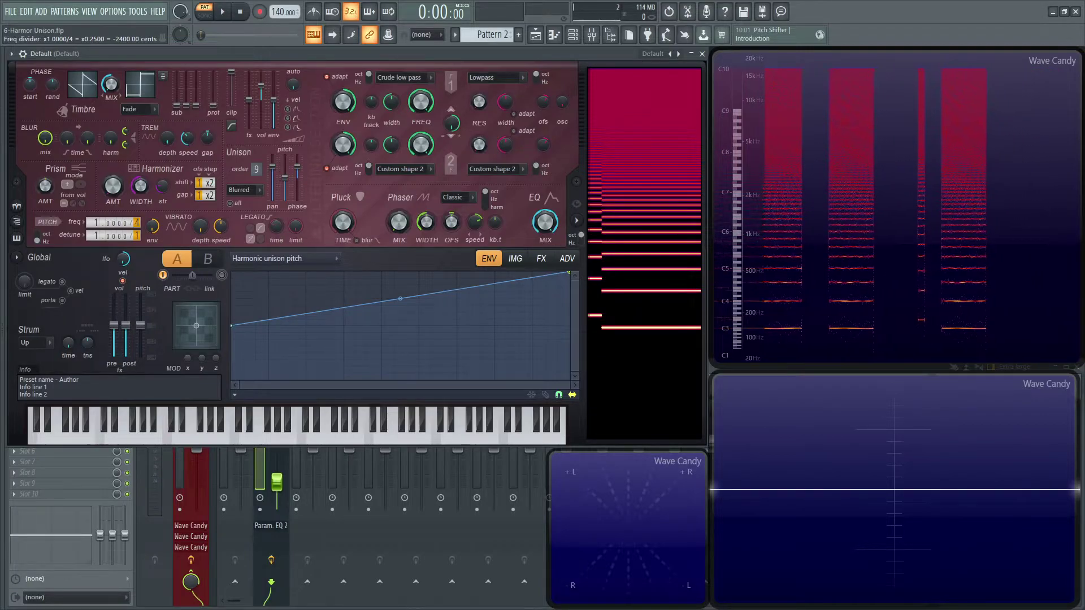
Step: Flatten the harmonic unison pitch curve and play low F and C notes for comparison
left_click_drag(572, 279, 577, 325)
key("z")
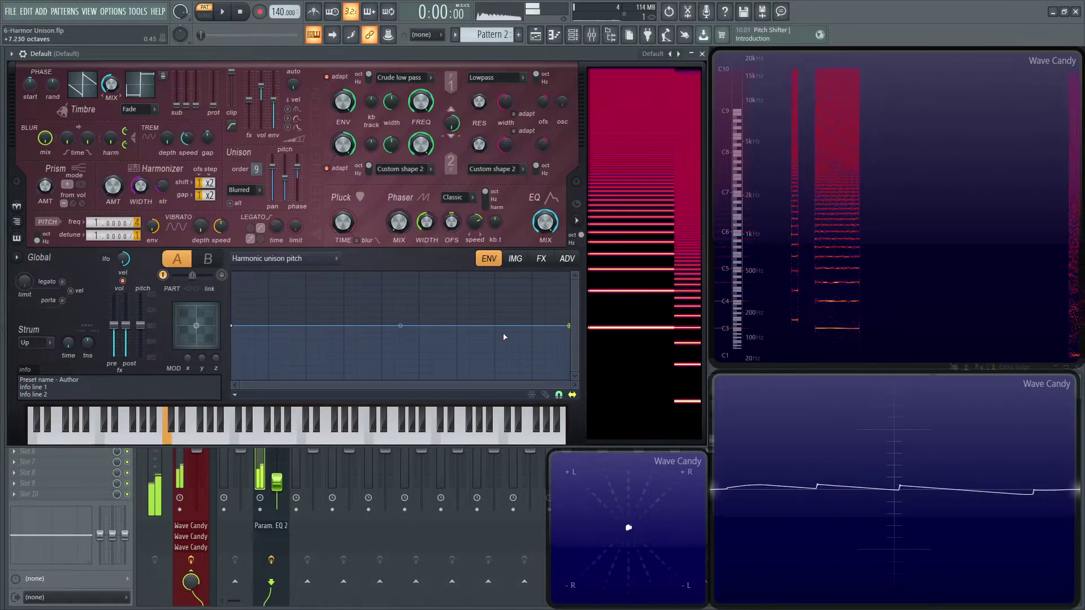
key("v")
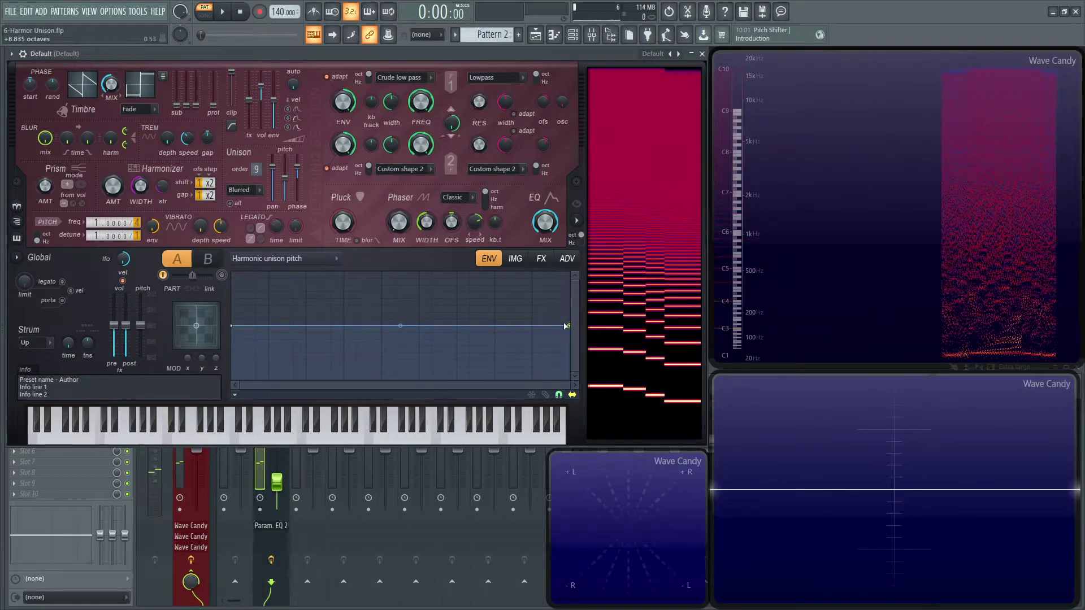
key("z")
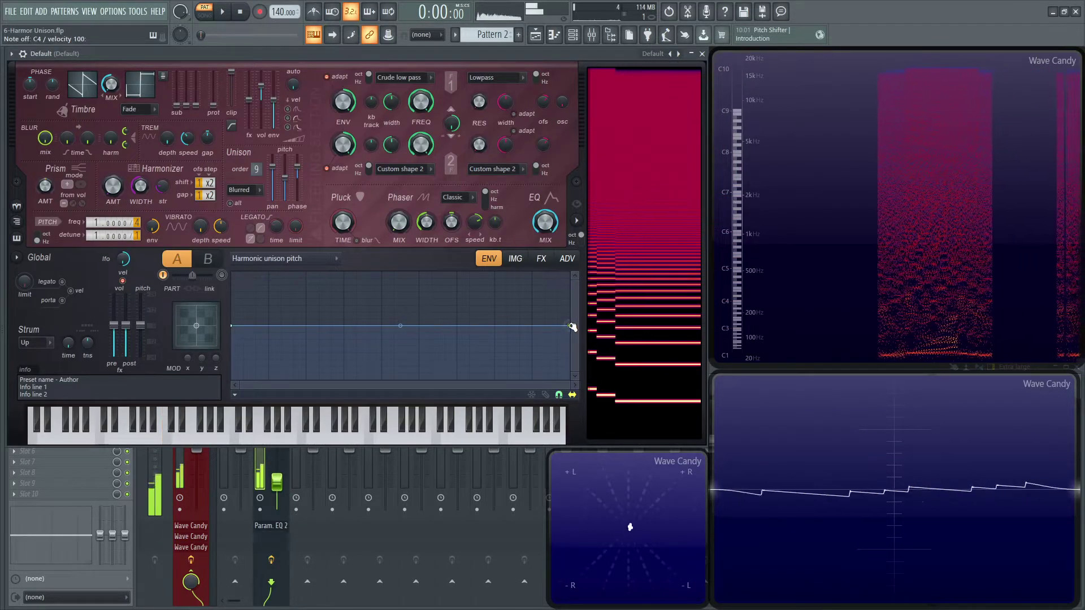
Step: Raise the curve's last point back to its maximum and add a point near one third of its length on the centre line
left_click_drag(572, 327, 569, 272)
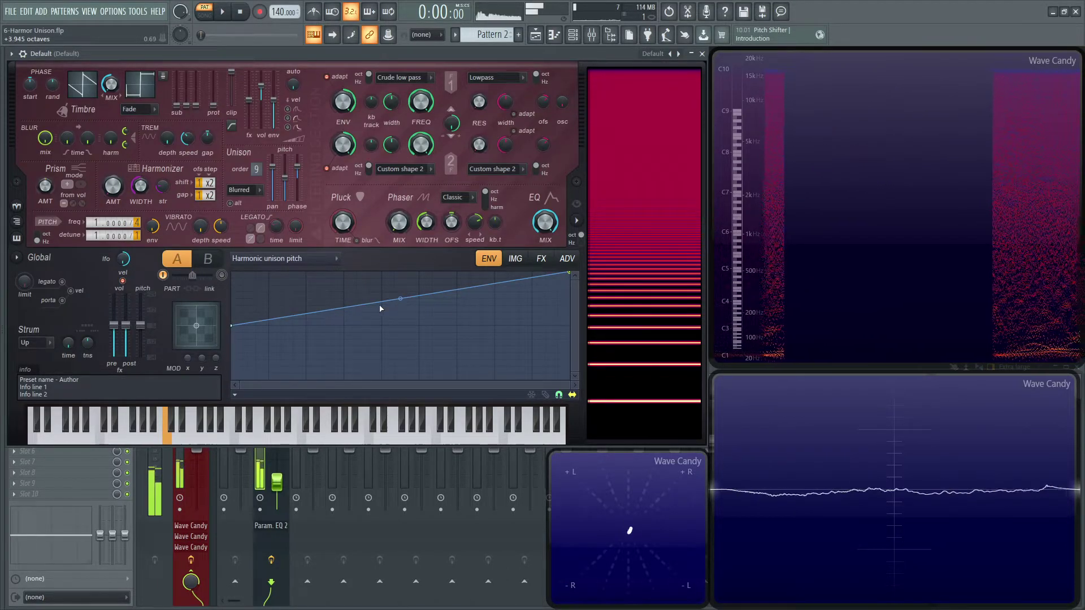
left_click_drag(357, 305, 362, 325)
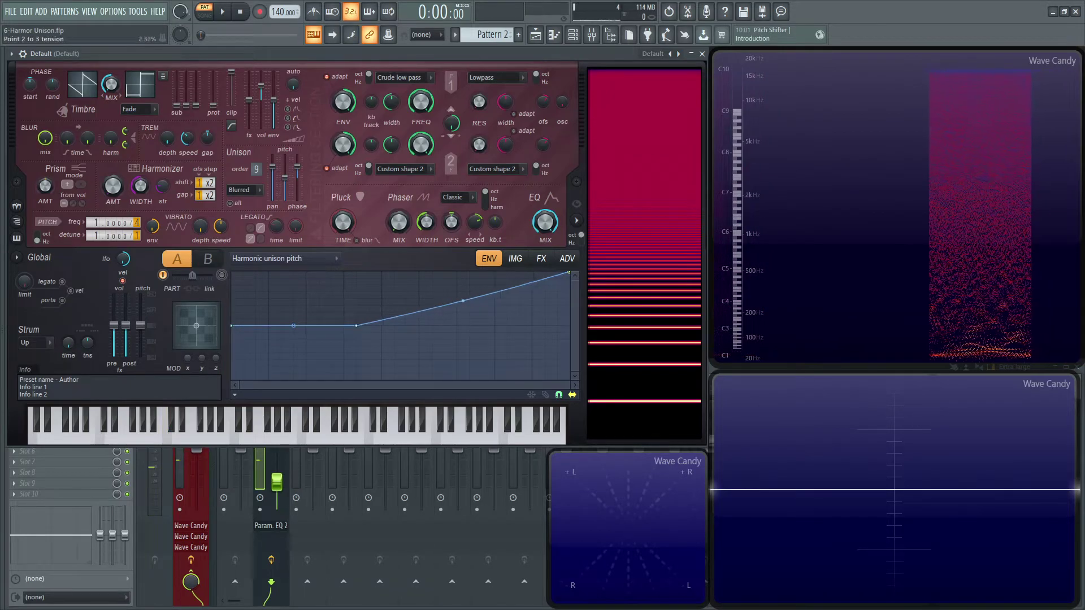
Step: Set the distortion type to Rubber with an amount of 39% and play a few bass notes
left_click(541, 260)
left_click(315, 288)
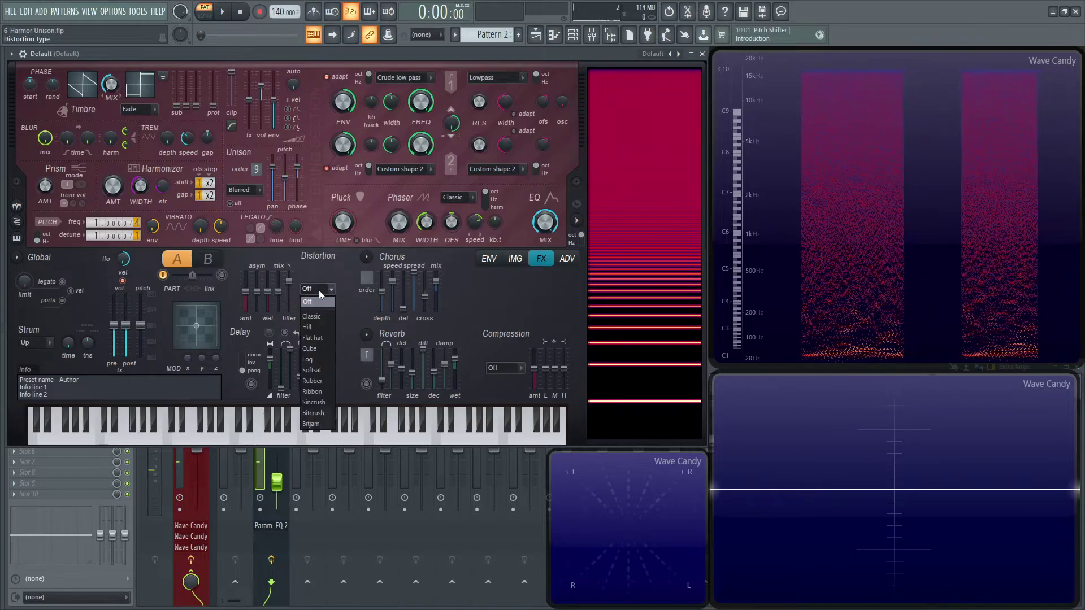
left_click(310, 382)
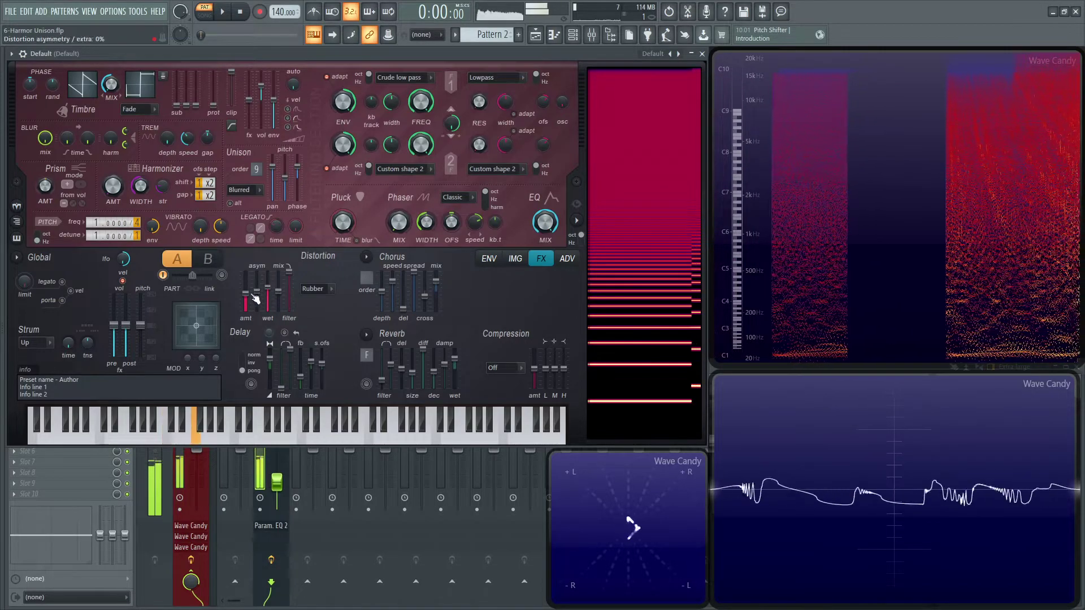
left_click_drag(245, 293, 247, 296)
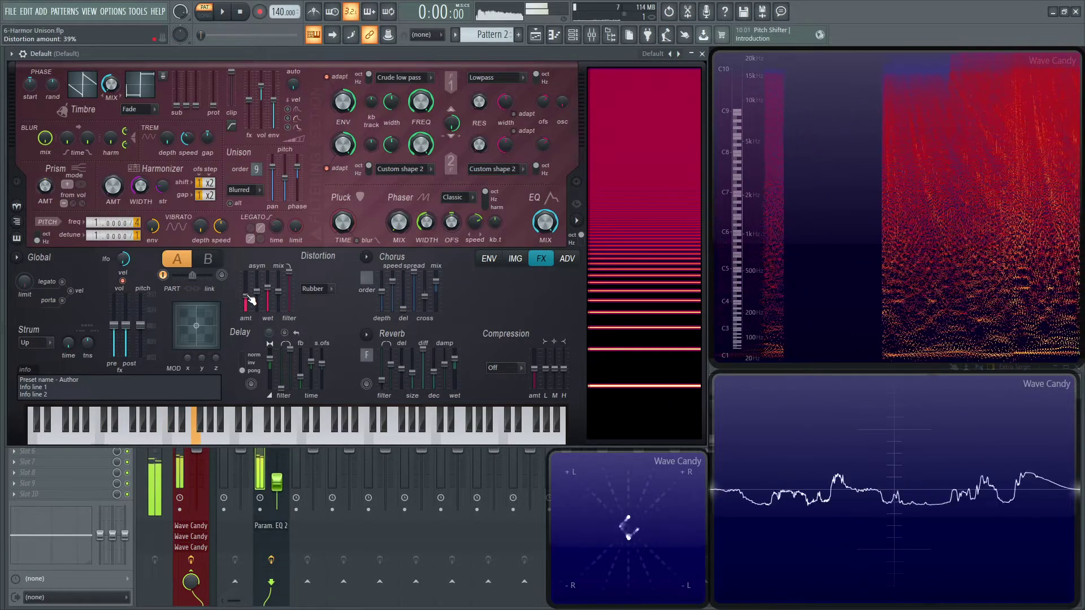
key("b")
key("m")
key("n")
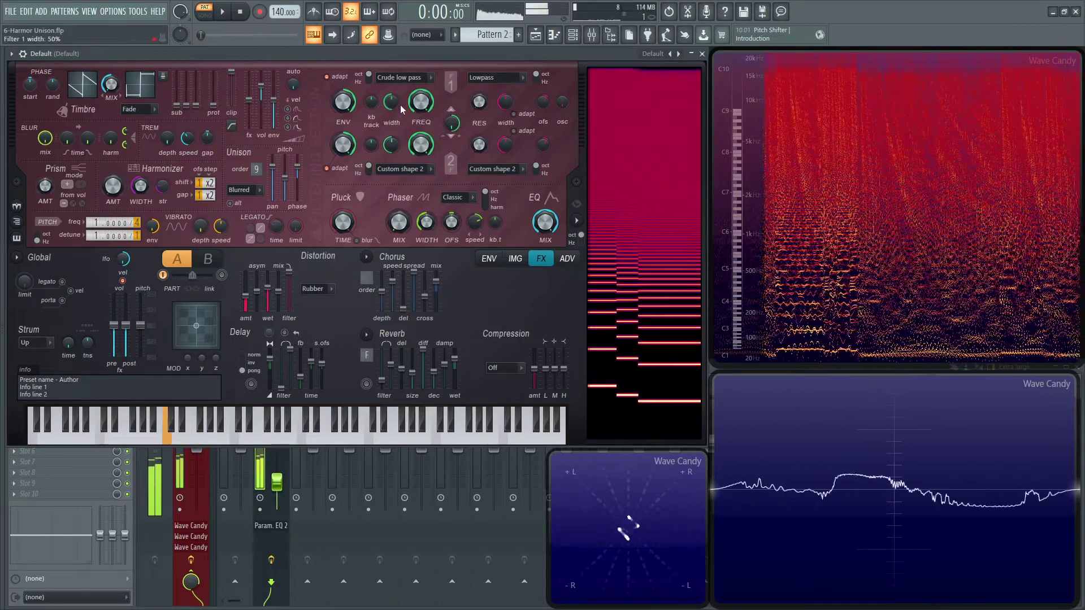
Step: Reset the sound to the Default preset and display the Harmonic unison pitch graph again
left_click(658, 53)
left_click(670, 220)
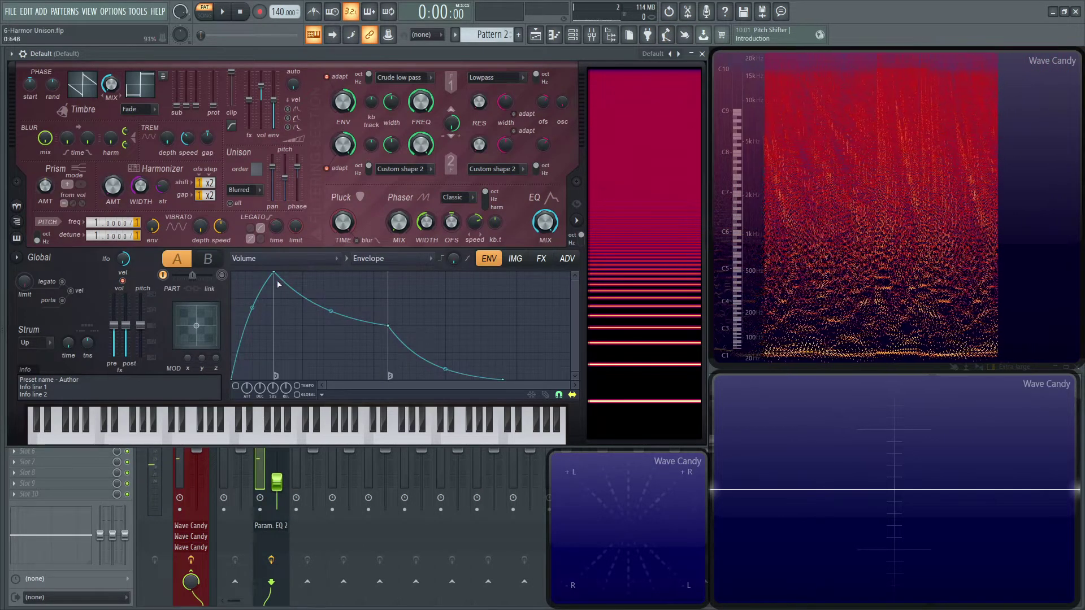
left_click(299, 259)
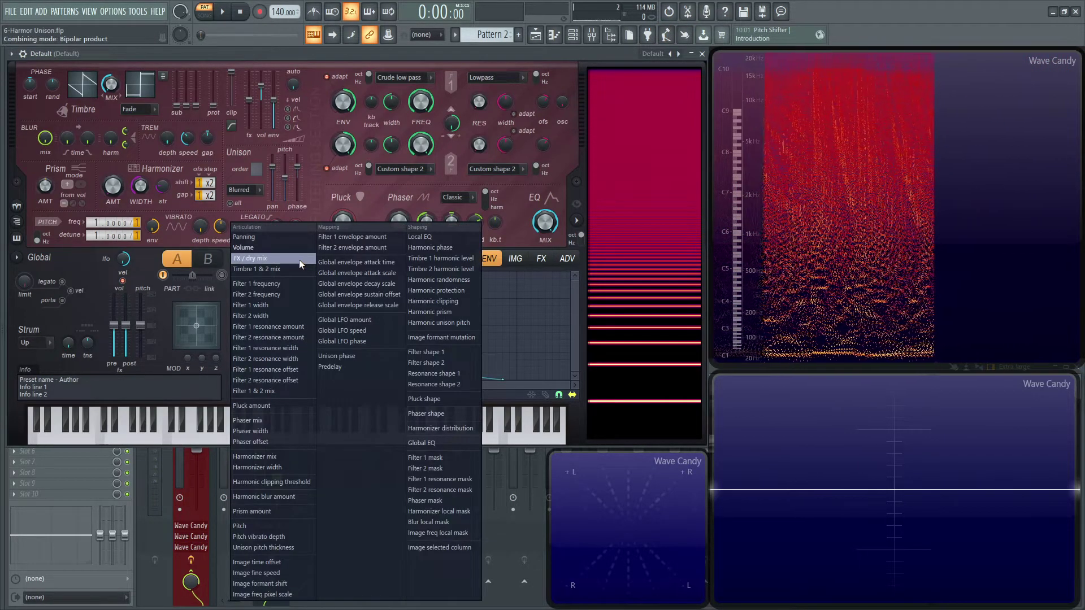
left_click(450, 319)
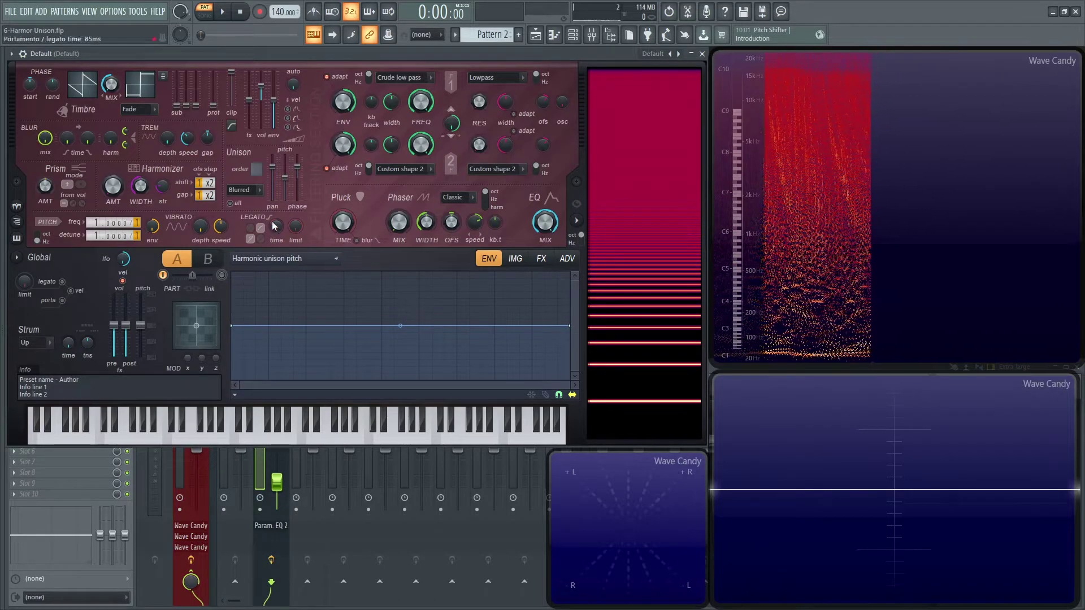
Step: Switch the articulation target to Pitch with Unison index mapping and raise its last point to +1200 cents
left_click(305, 259)
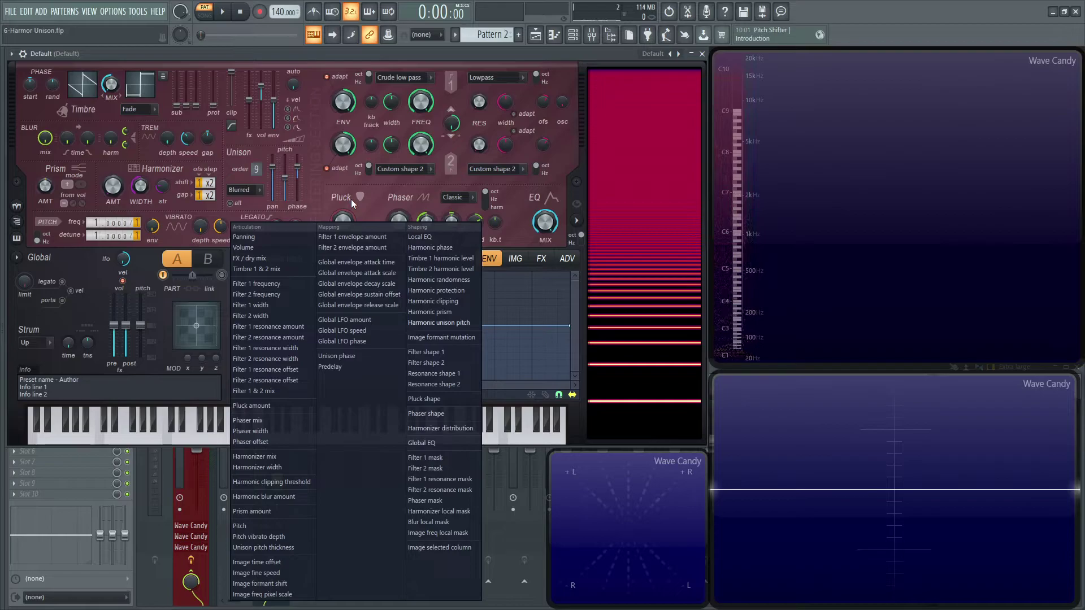
left_click(244, 526)
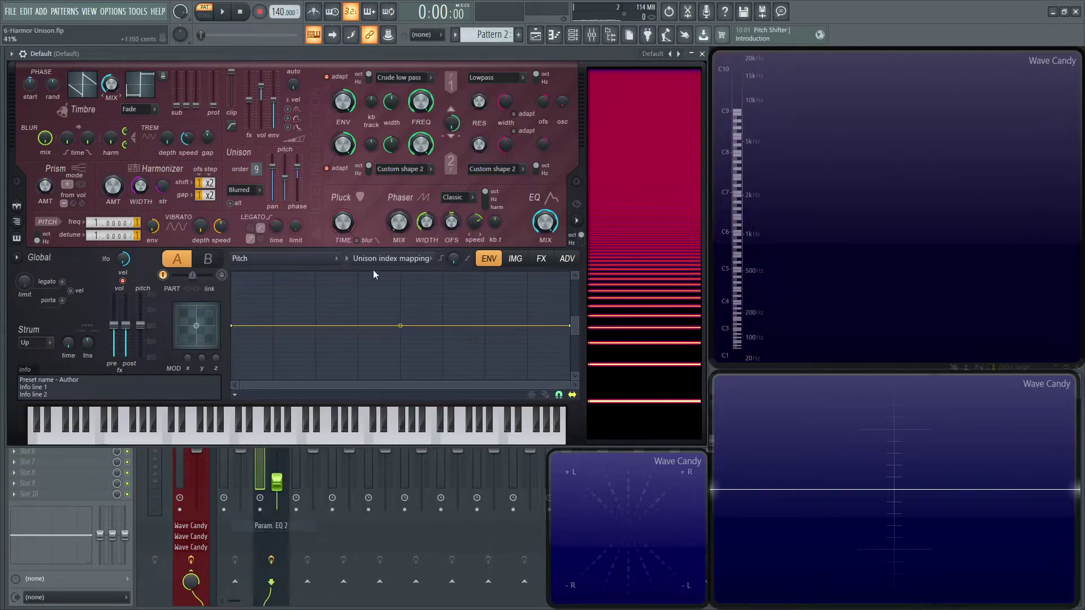
left_click(407, 258)
left_click(395, 259)
left_click_drag(573, 326, 576, 281)
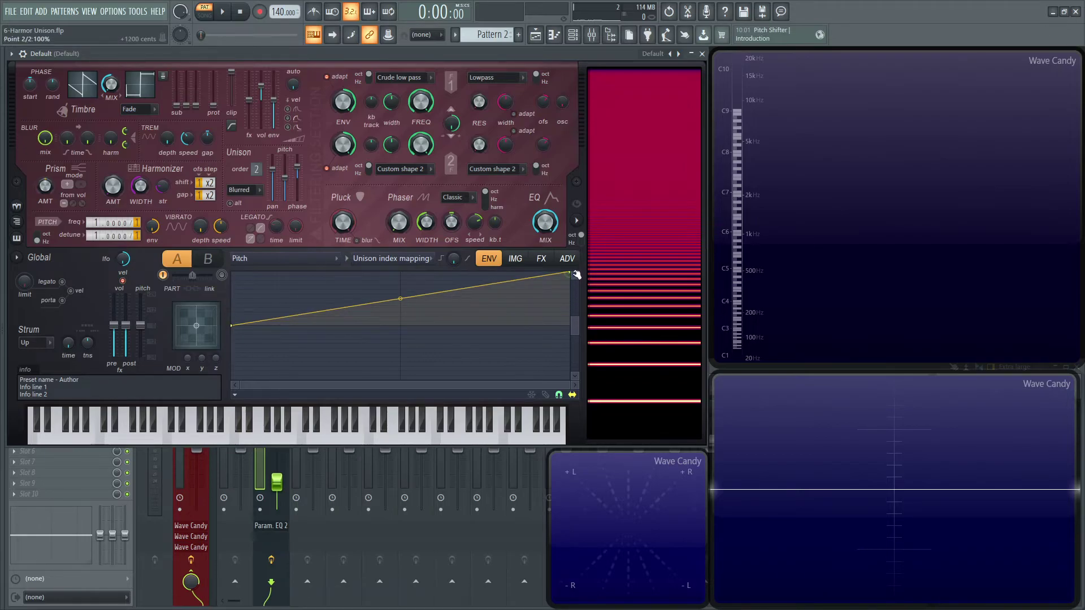
Step: Play C, D and E notes to hear the two-voice unison pitch mapping
key("z")
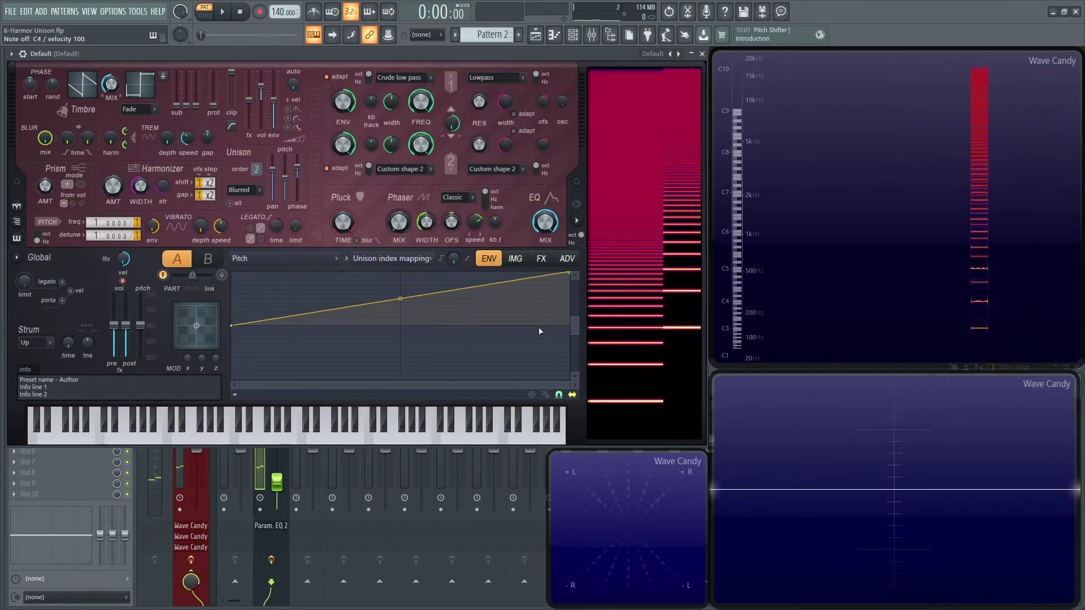
key("z")
key("c")
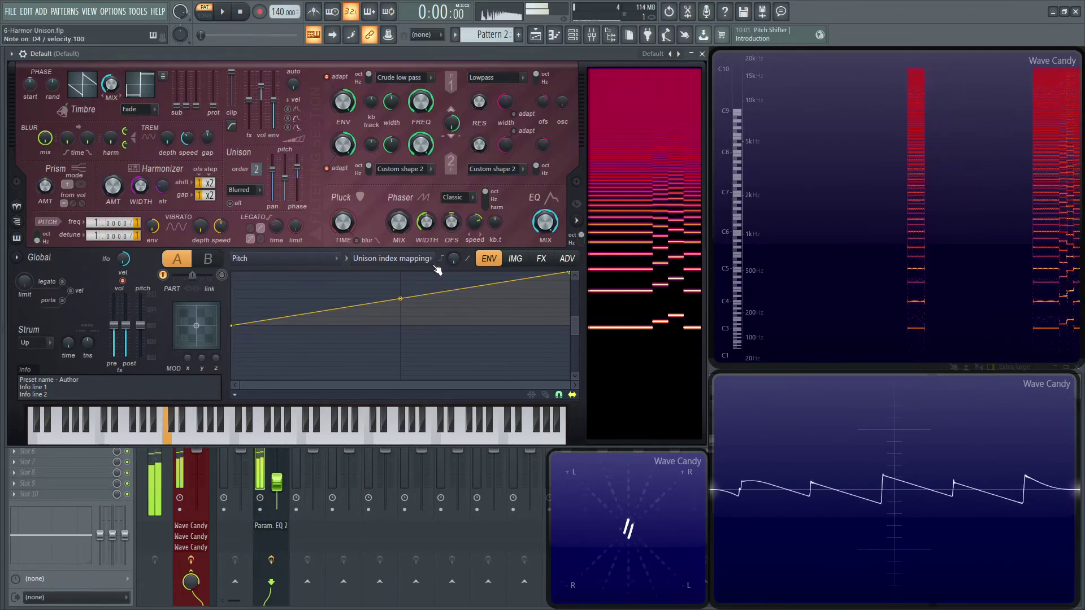